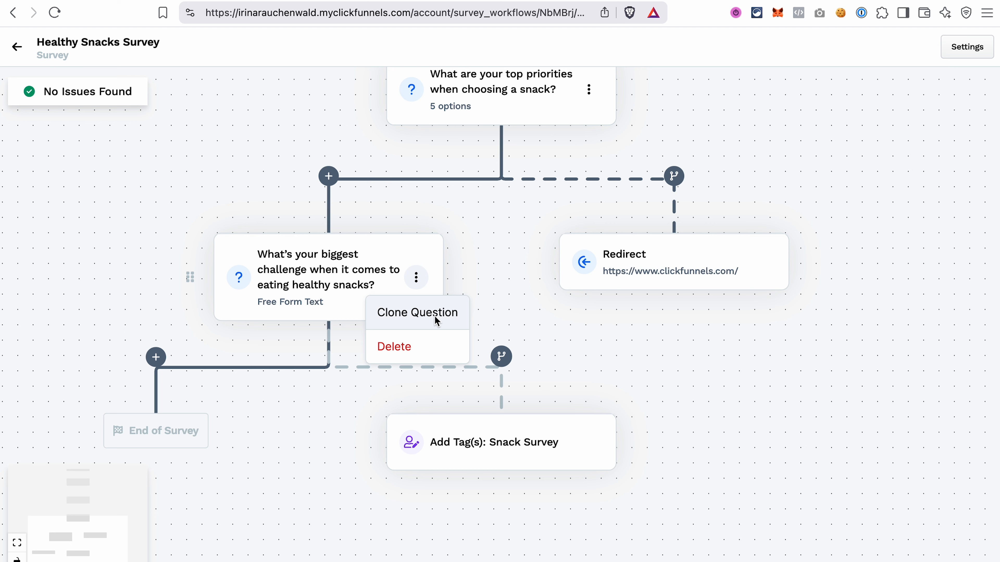
# Step: Examine the edit options of the question about the biggest healthy-snack challenge and review the survey workflow above it
pyautogui.click(511, 285)
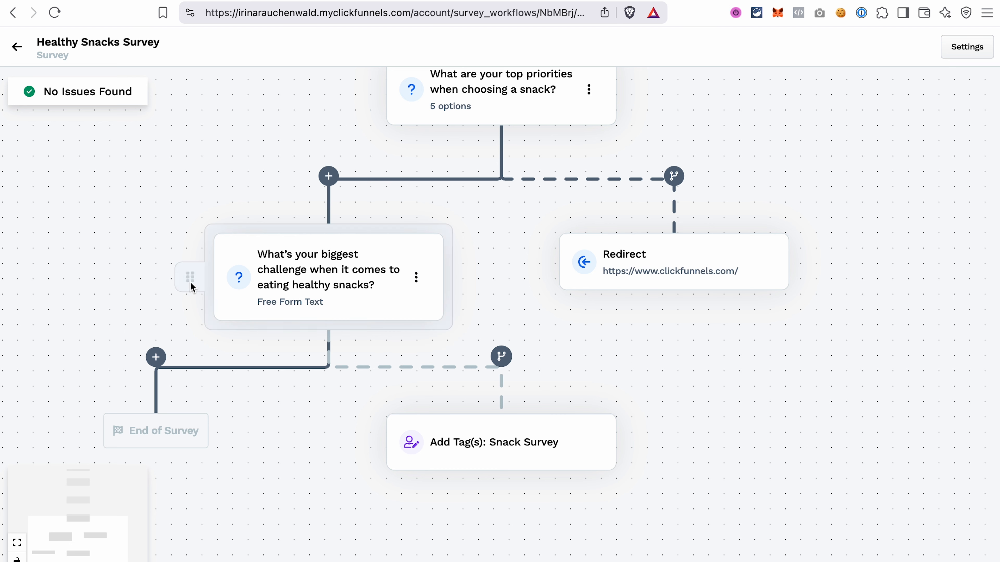
pyautogui.moveTo(193, 284)
pyautogui.mouseDown()
pyautogui.moveTo(379, 275)
pyautogui.moveTo(197, 274)
pyautogui.mouseUp()
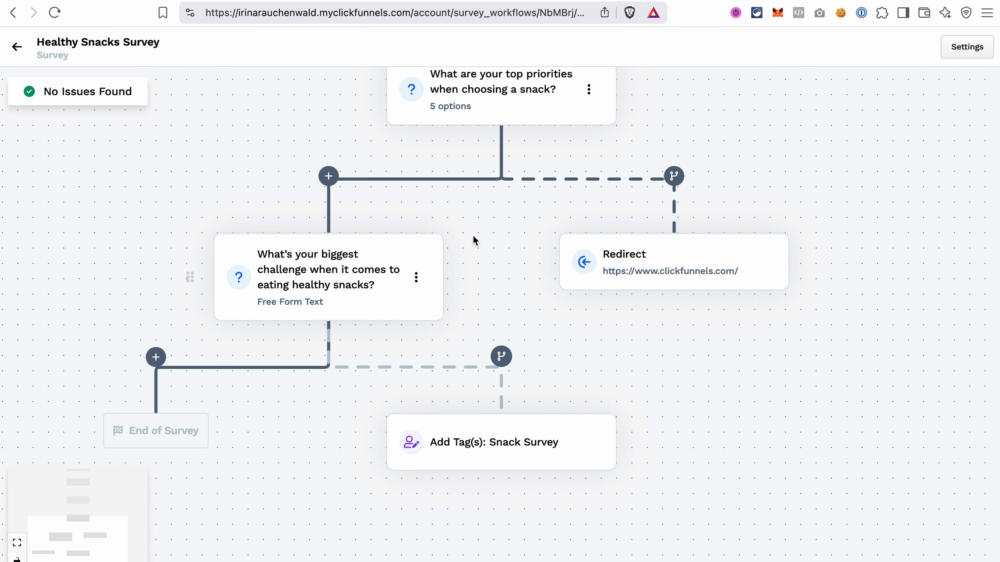
pyautogui.click(315, 275)
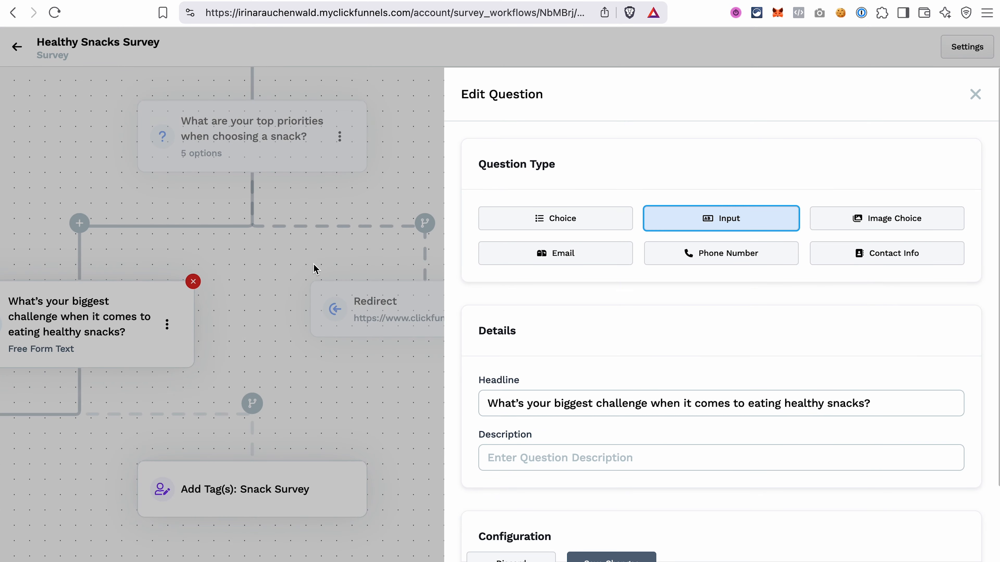
pyautogui.scroll(-3, 645, 163)
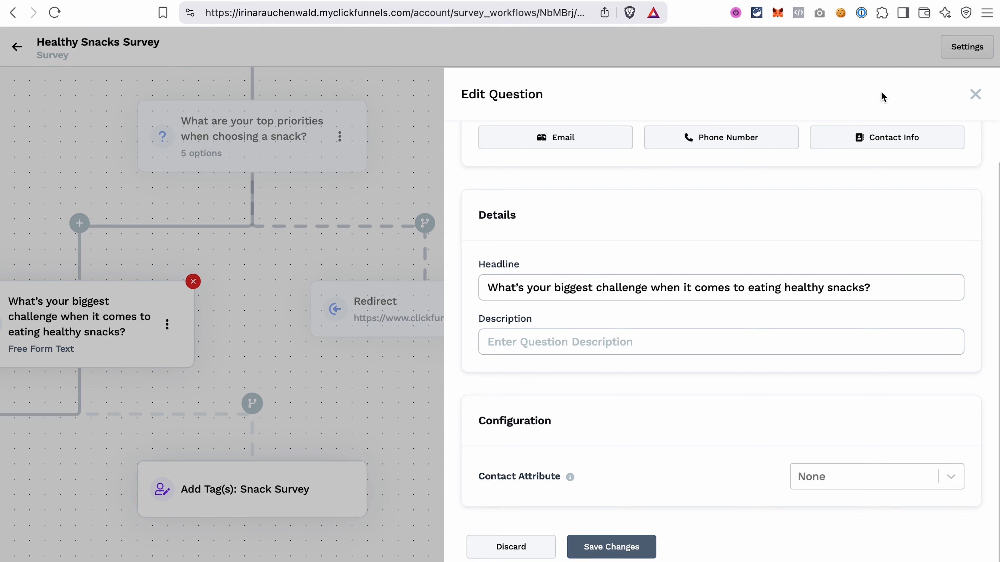
pyautogui.click(976, 95)
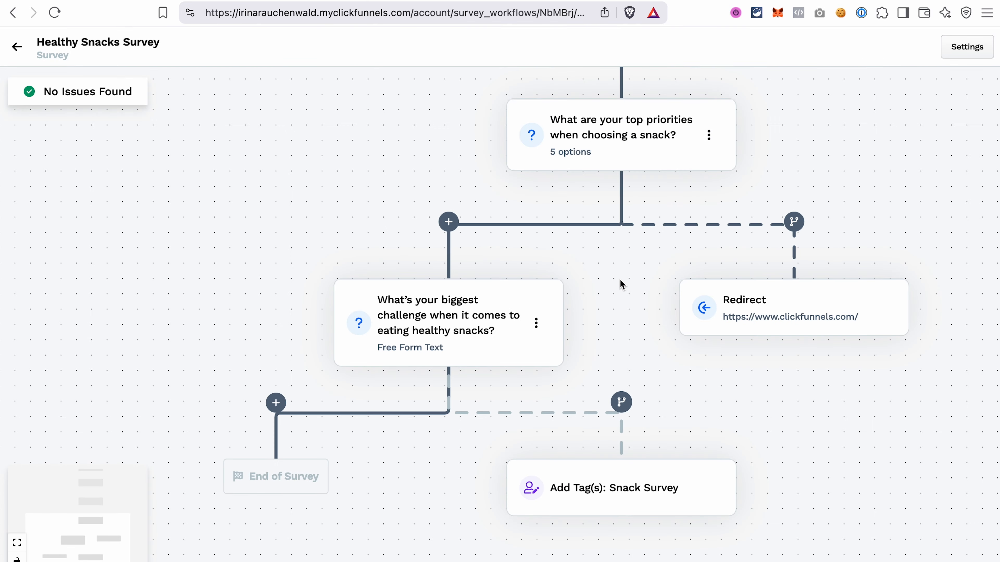
pyautogui.scroll(5, 621, 284)
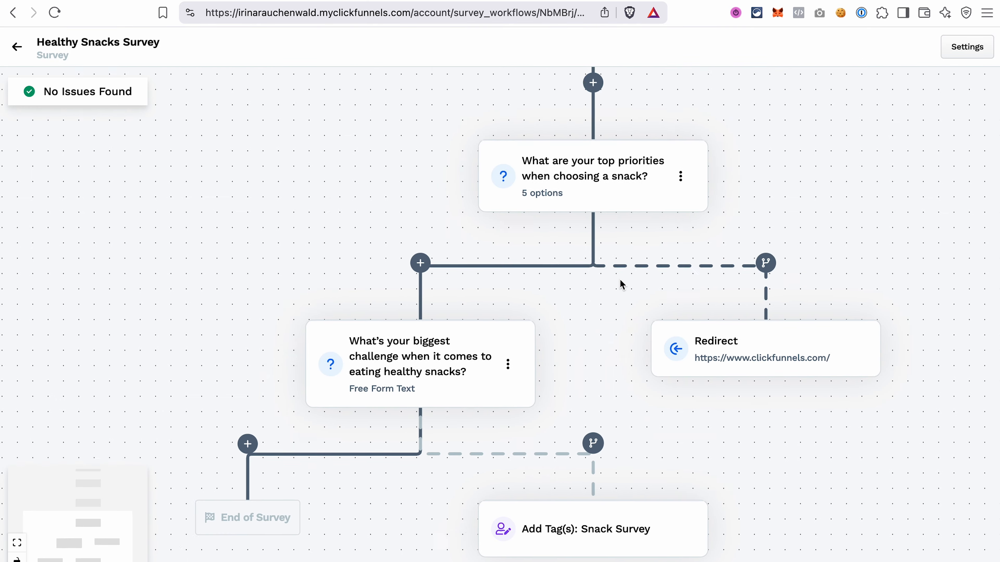
pyautogui.scroll(10, 621, 285)
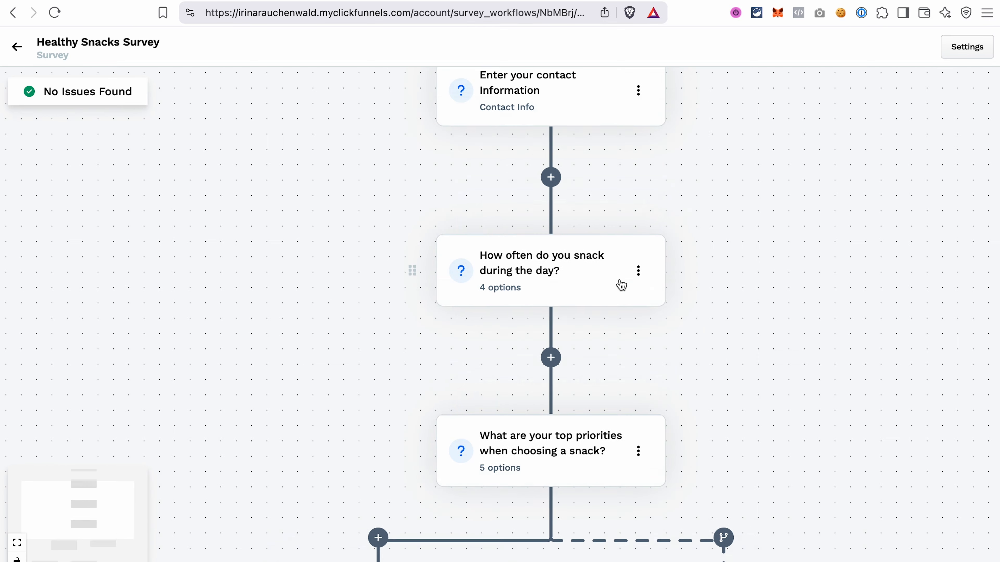
pyautogui.scroll(3, 620, 279)
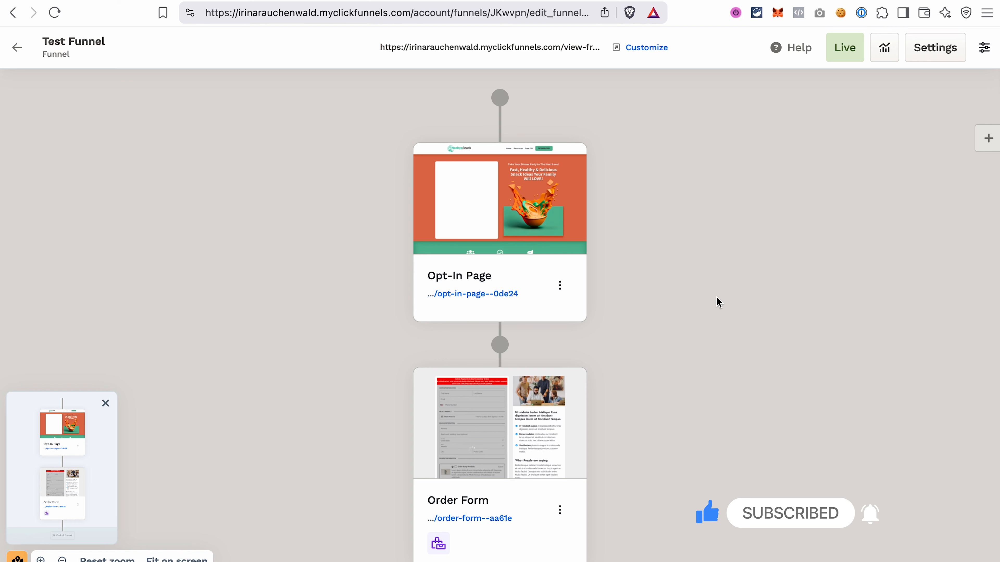
# Step: Open the funnel's Opt-In Page for editing and add a Survey element to the empty white column
pyautogui.click(506, 182)
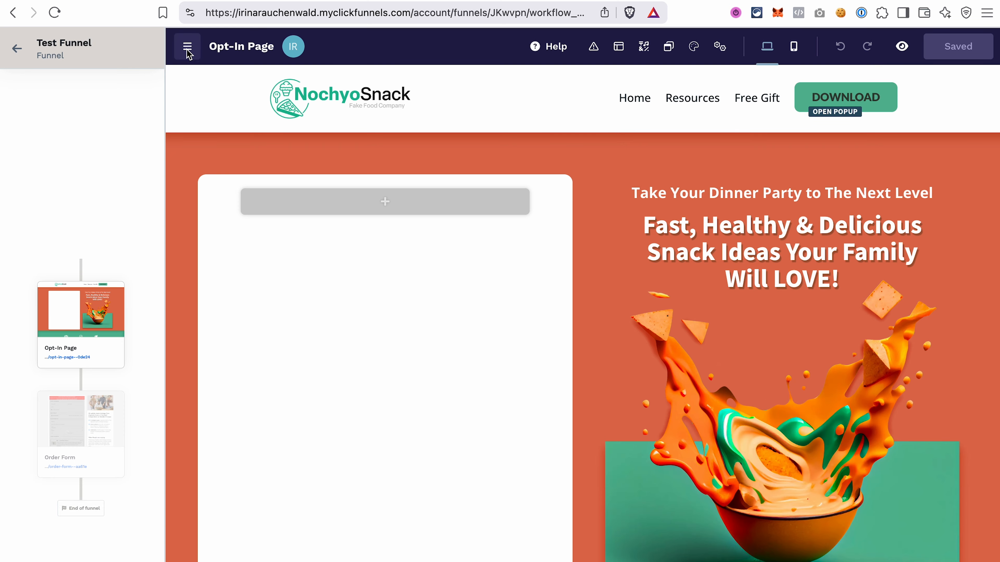
pyautogui.click(187, 51)
pyautogui.click(384, 204)
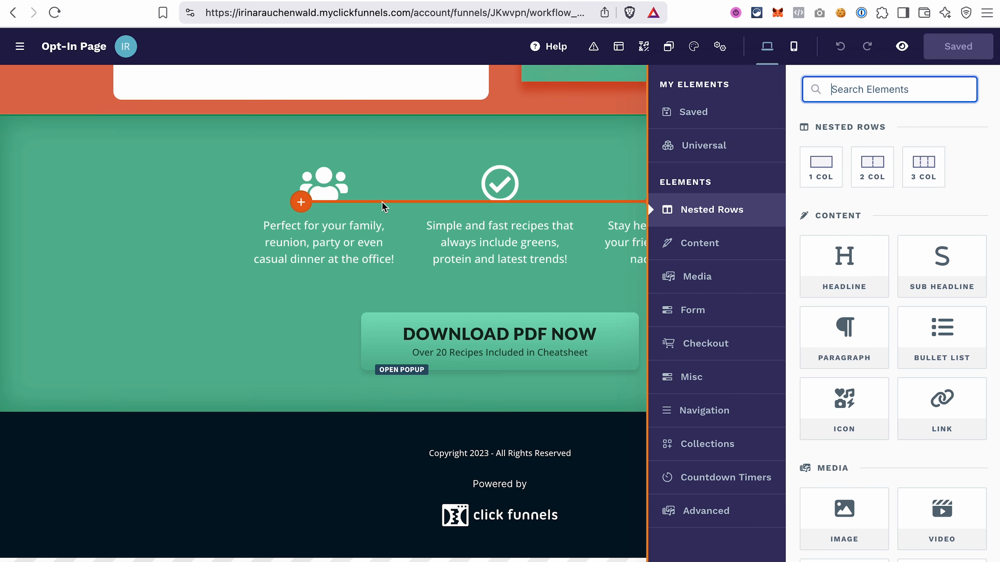
pyautogui.write('s')
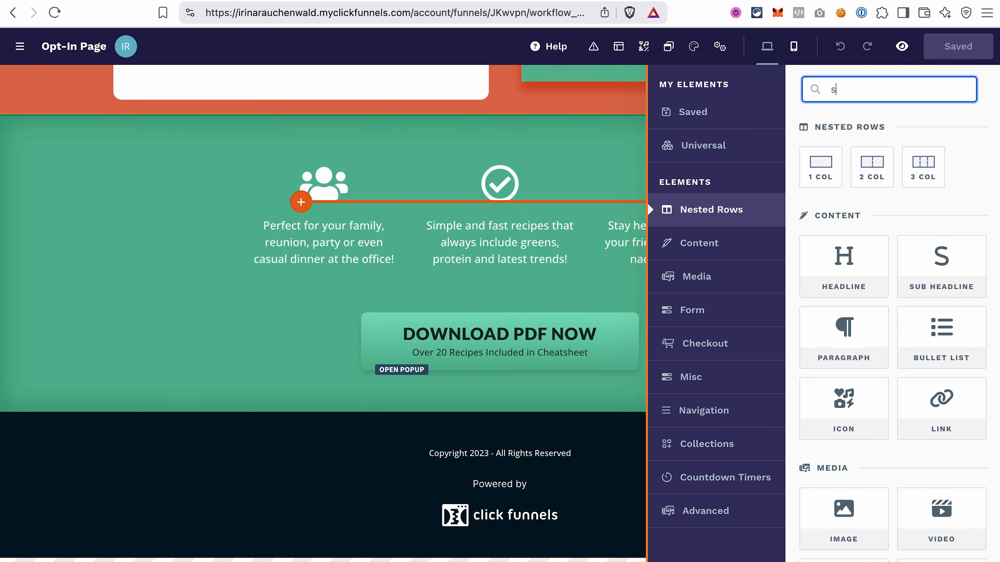
pyautogui.write('urvey')
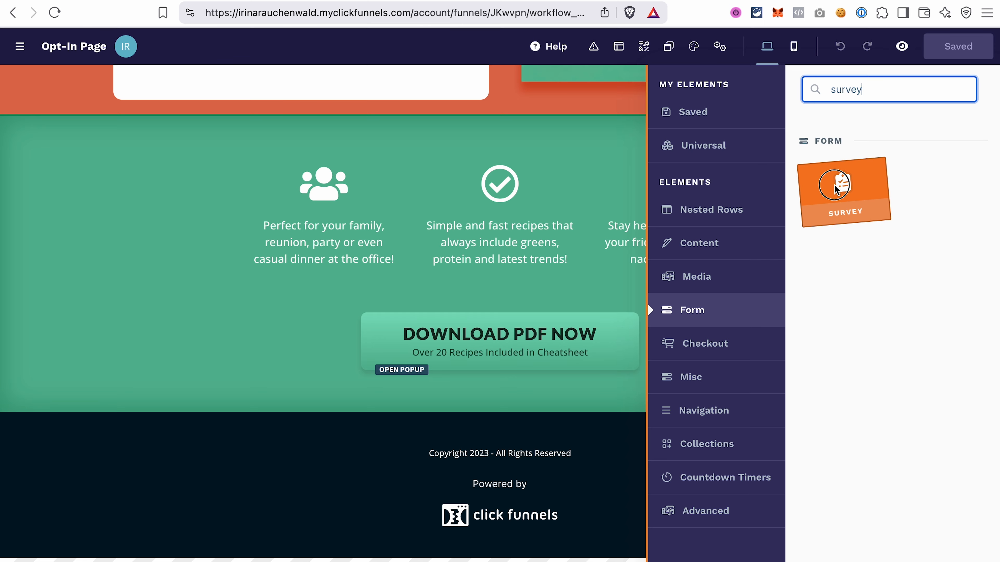
pyautogui.click(843, 189)
# Step: Assign the Healthy Snacks Survey to the new Survey element in its settings
pyautogui.scroll(10, 532, 236)
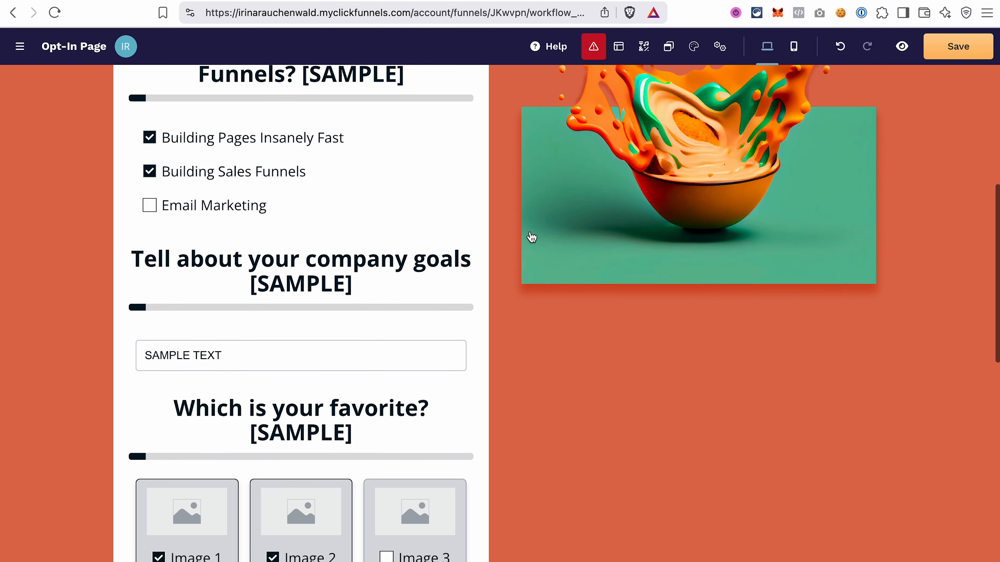
pyautogui.scroll(1, 532, 236)
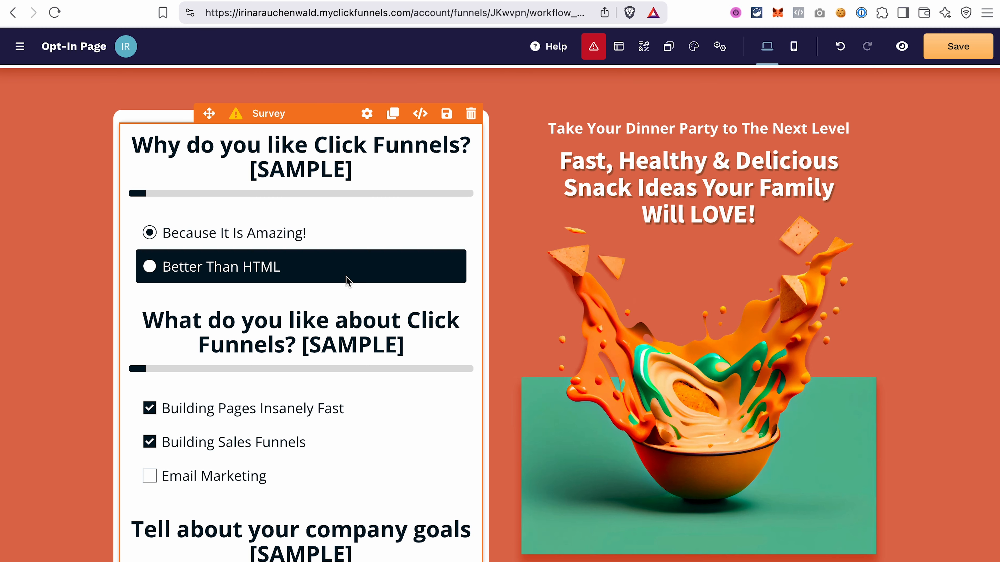
pyautogui.click(366, 113)
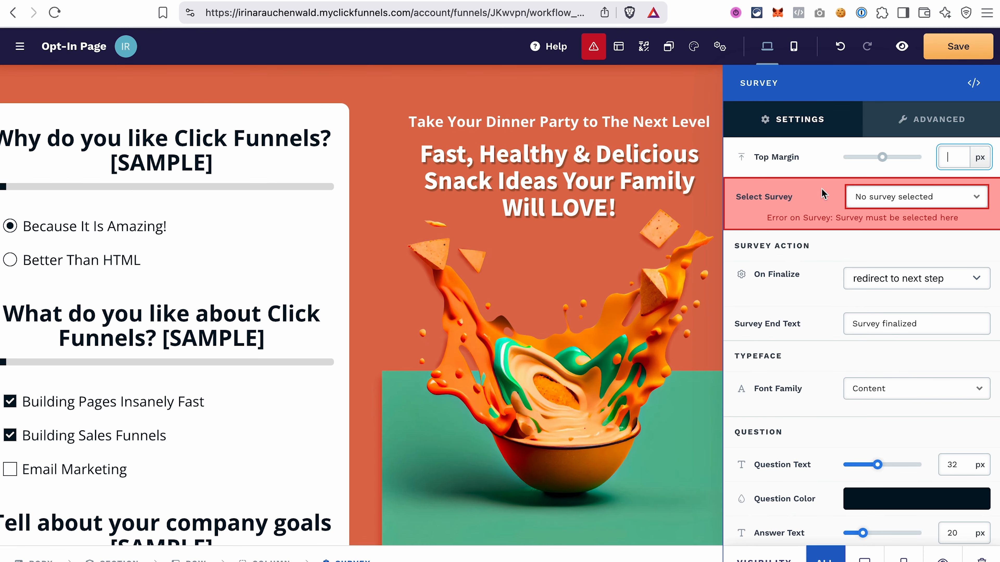
pyautogui.click(895, 199)
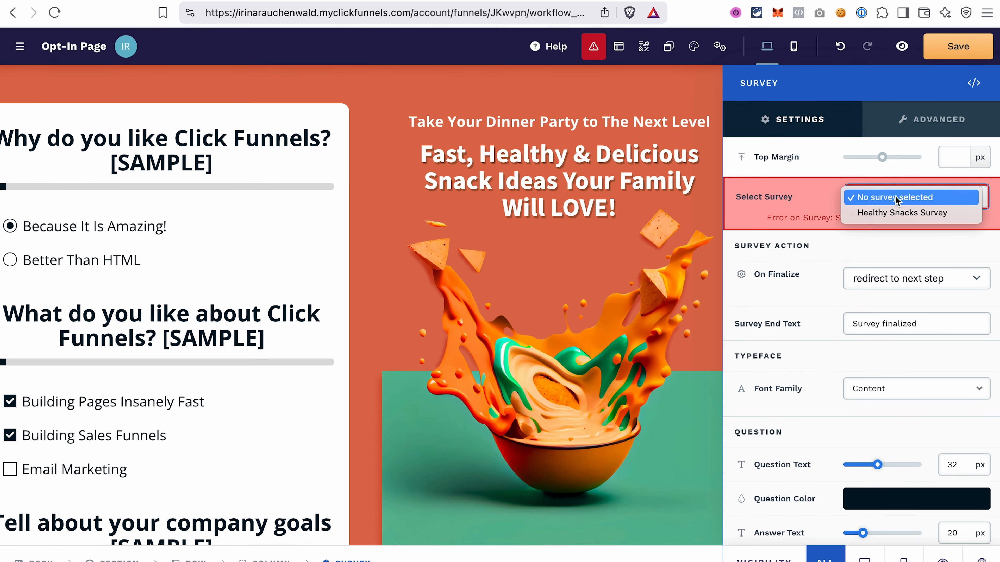
pyautogui.click(907, 213)
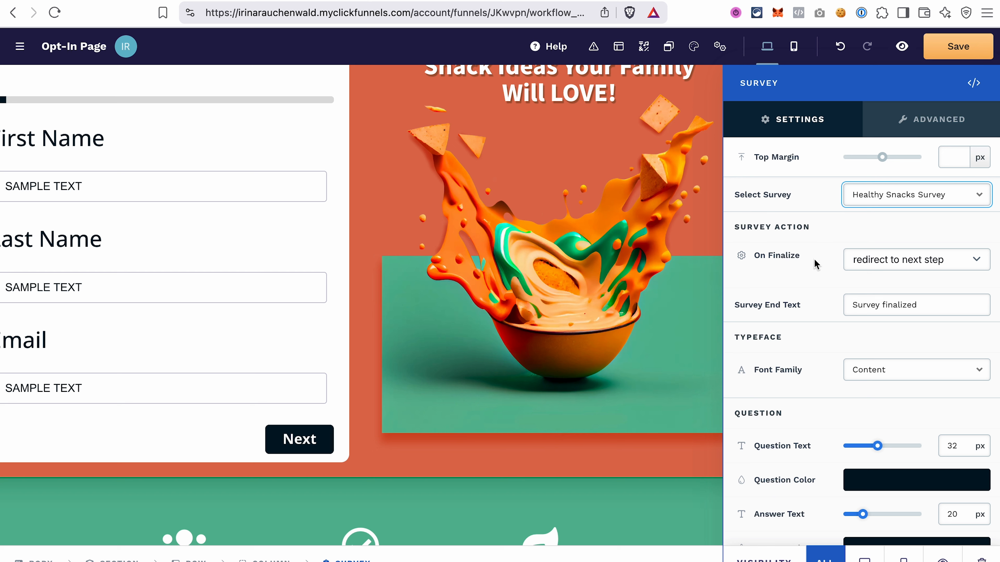
pyautogui.click(929, 265)
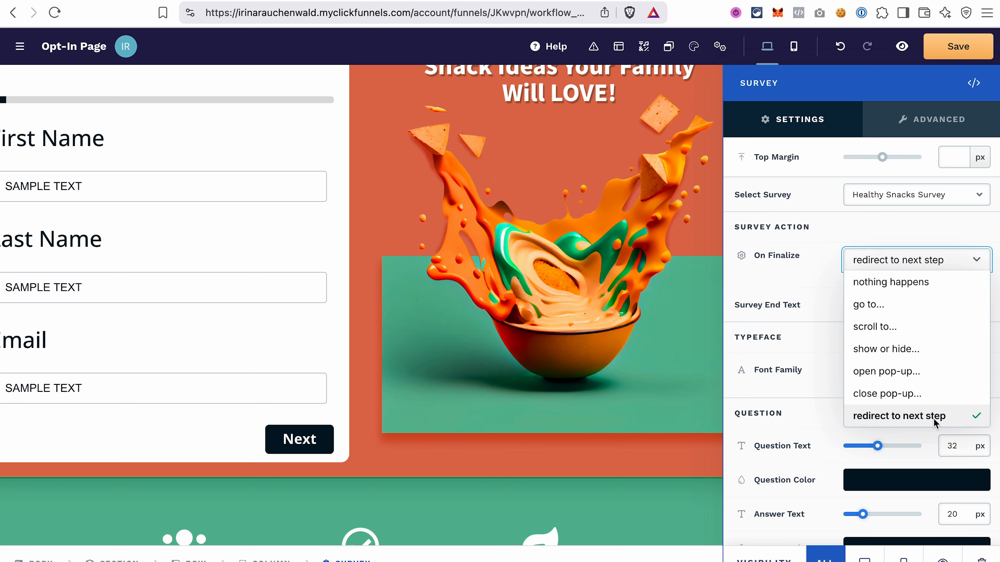
pyautogui.click(879, 313)
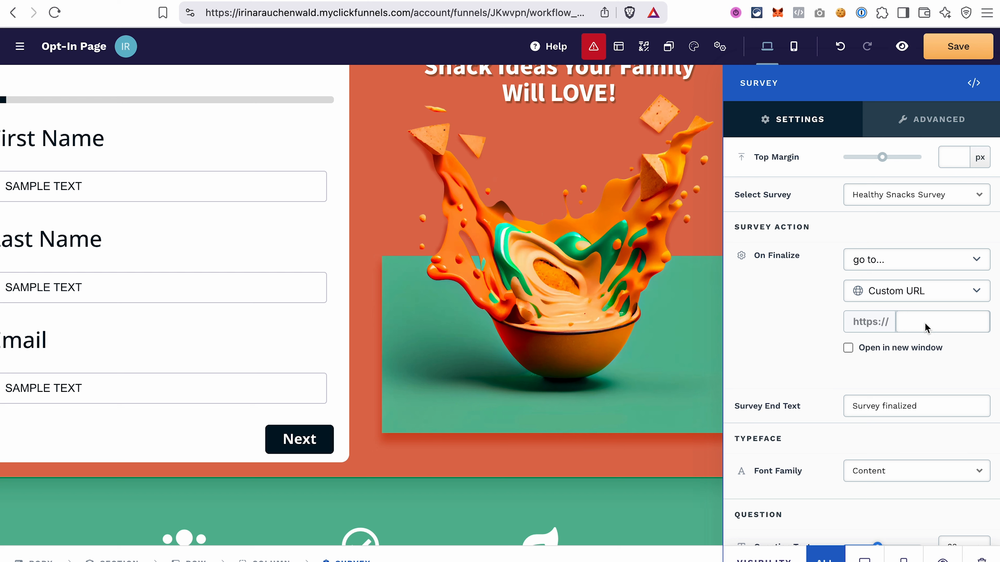
pyautogui.click(939, 321)
pyautogui.press('super+v')
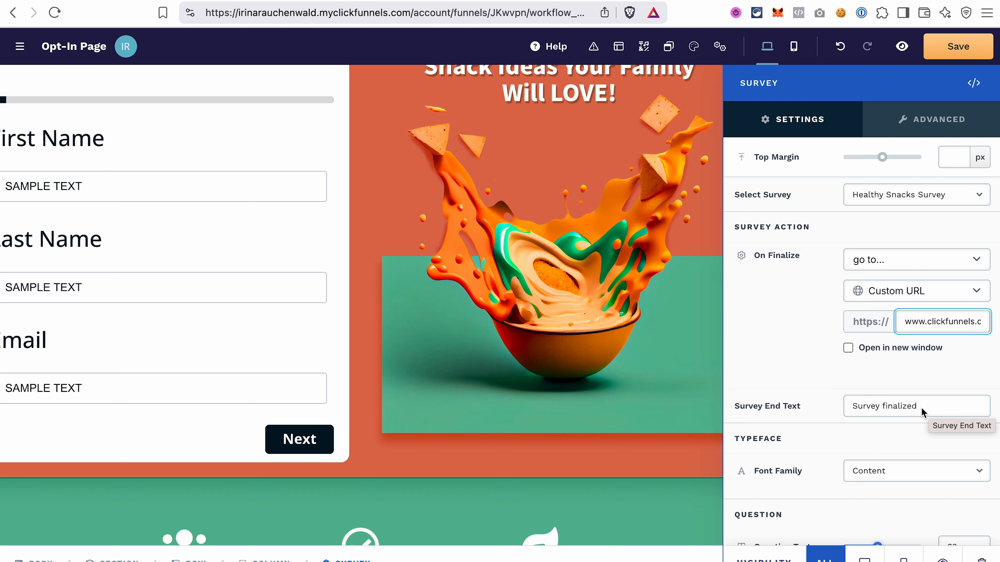
pyautogui.click(853, 406)
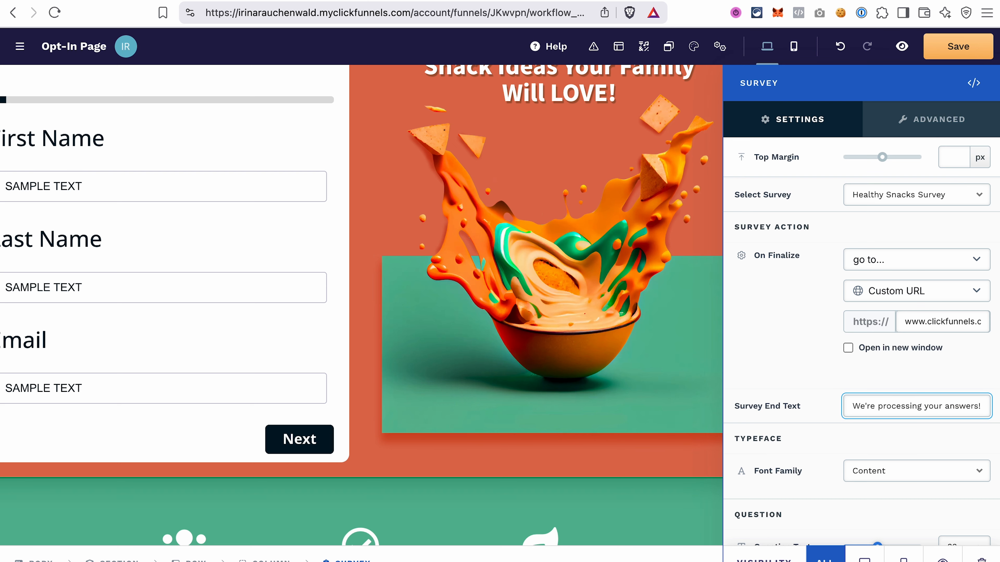
pyautogui.write("Thanks! We're processing your a")
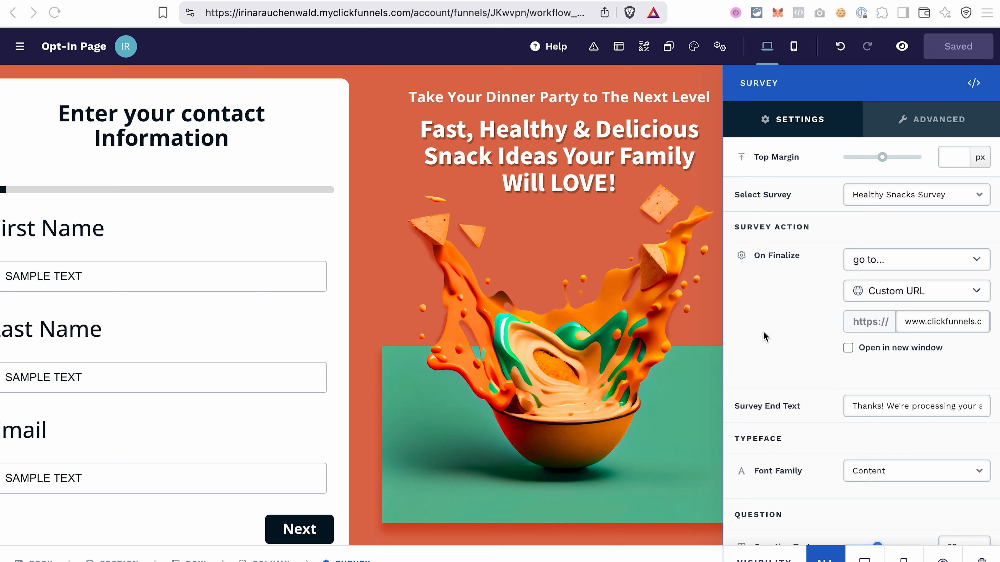
pyautogui.scroll(-10, 763, 332)
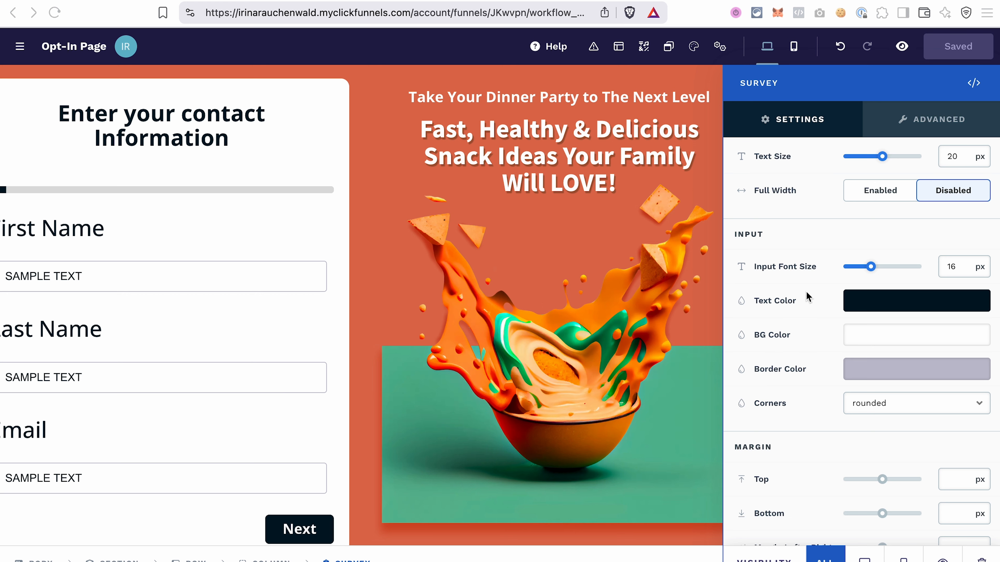
pyautogui.scroll(10, 806, 291)
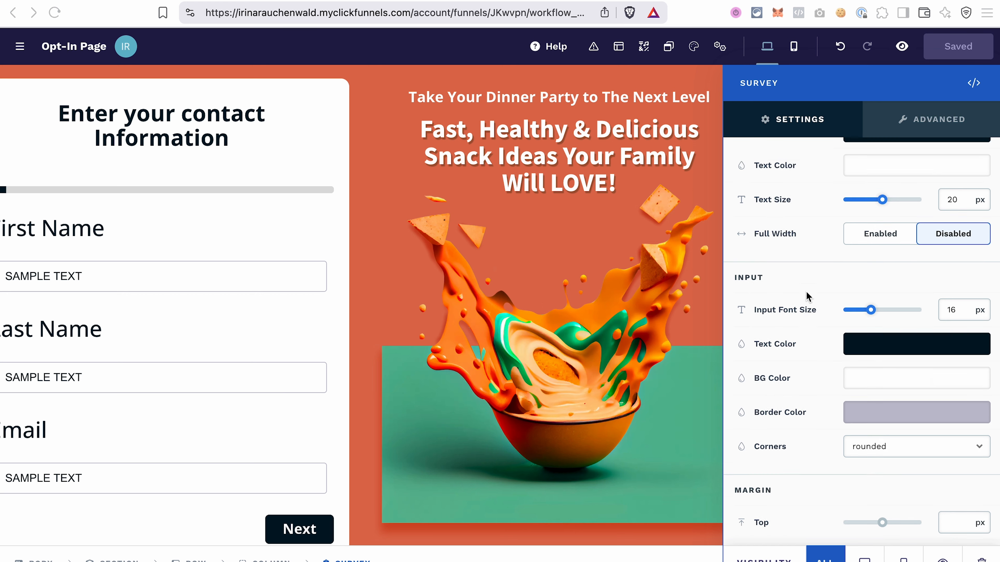
pyautogui.scroll(-4, 806, 291)
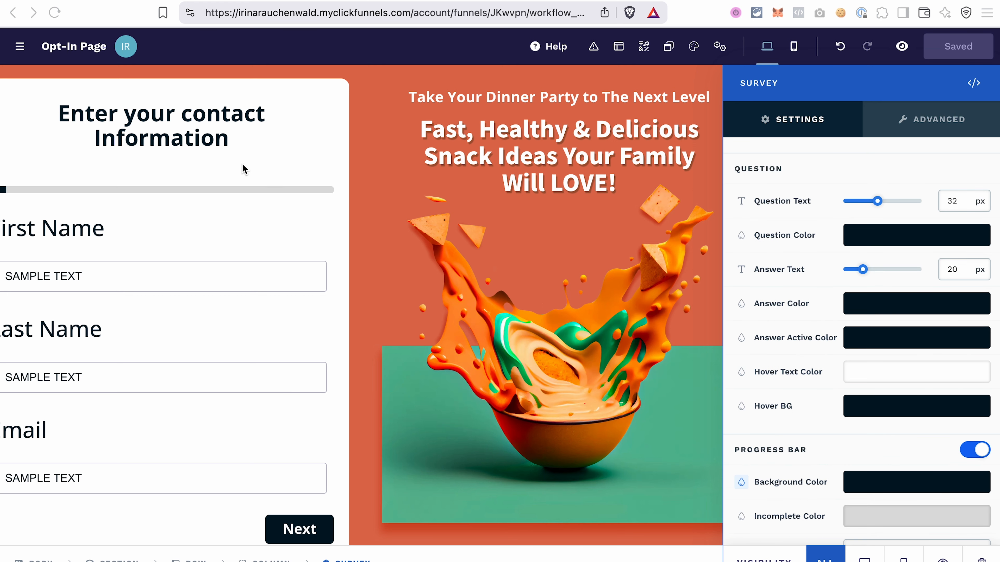
pyautogui.click(386, 157)
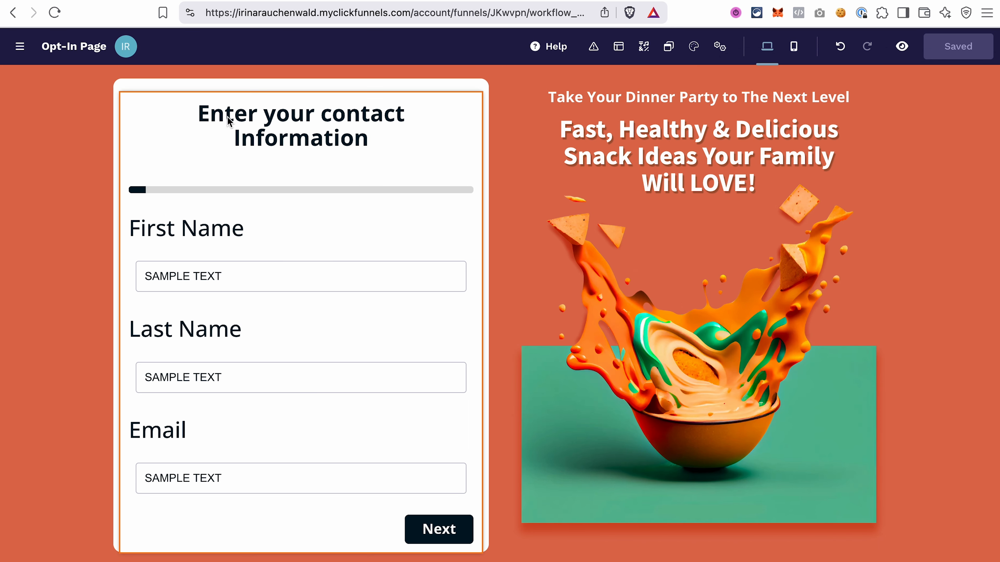
# Step: Set the Survey element's question text size to 22 px and its answer text size to 18 px
pyautogui.moveTo(290, 130)
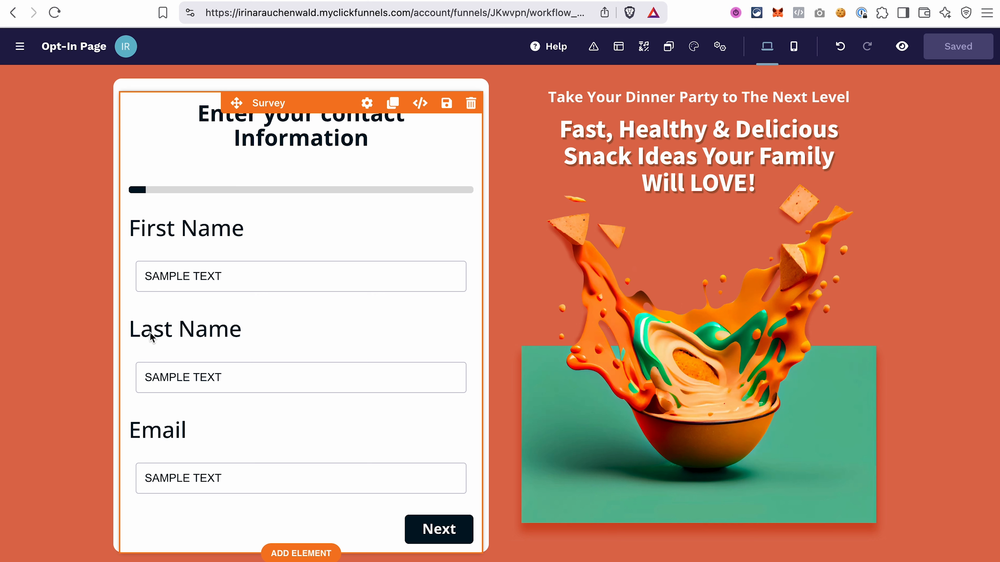
pyautogui.click(368, 105)
pyautogui.scroll(-5, 788, 355)
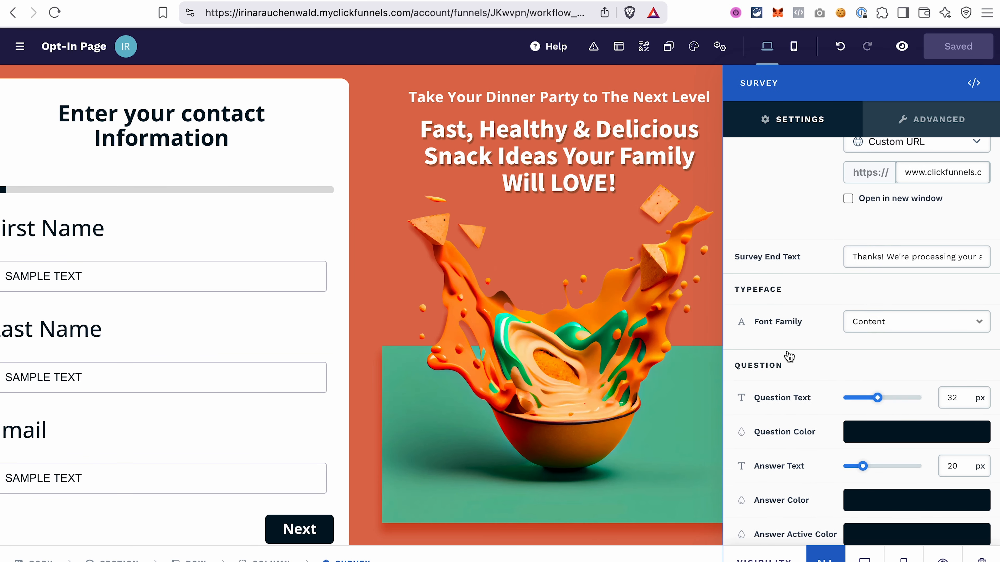
pyautogui.scroll(-3, 788, 356)
pyautogui.moveTo(733, 237); pyautogui.dragTo(789, 237)
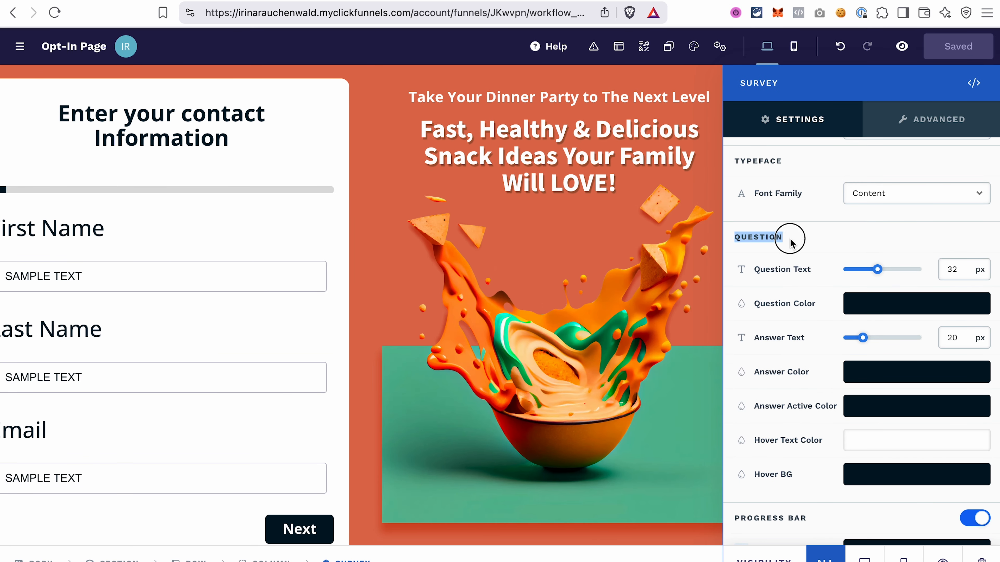
pyautogui.click(877, 272)
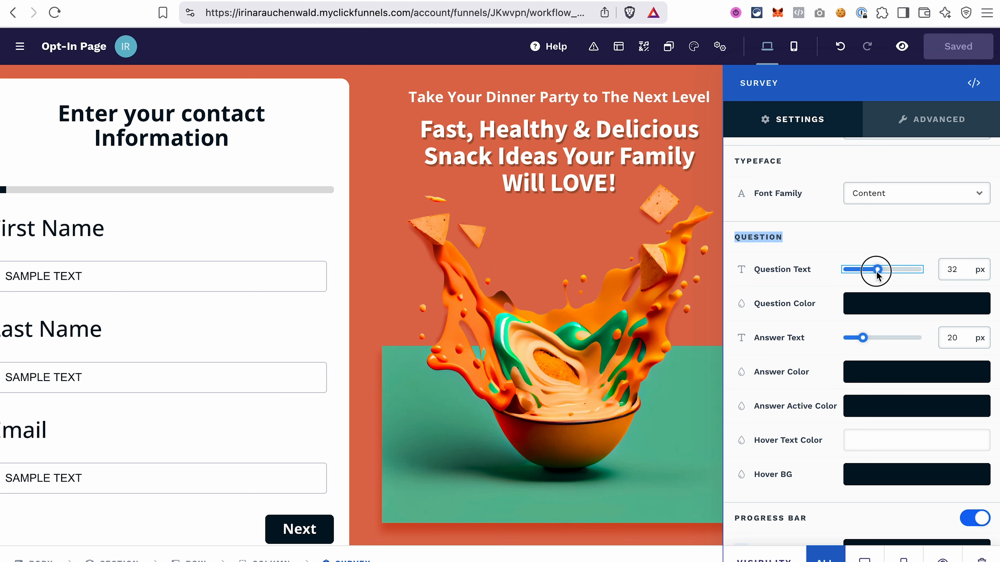
pyautogui.moveTo(876, 274); pyautogui.dragTo(868, 275)
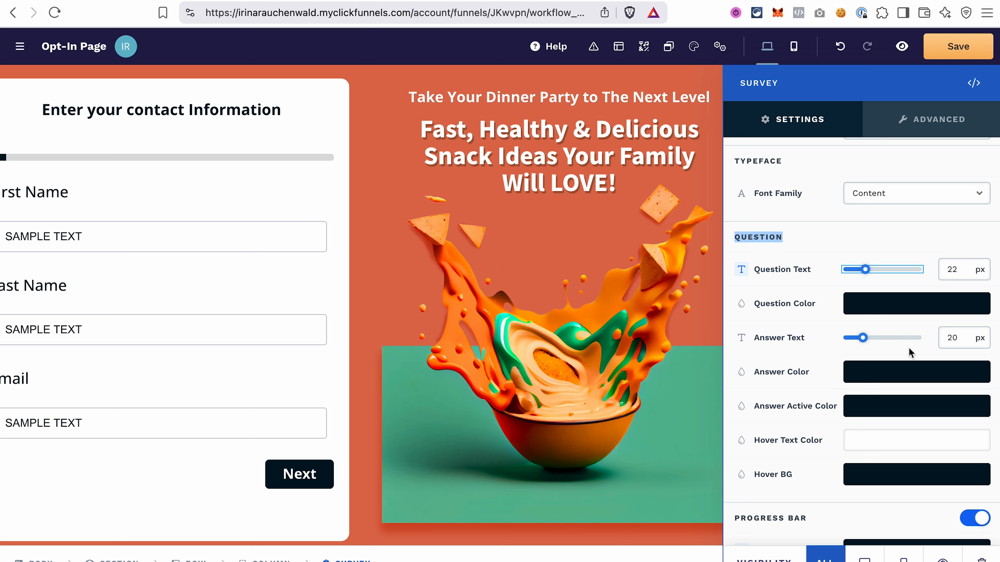
pyautogui.moveTo(863, 341); pyautogui.dragTo(860, 342)
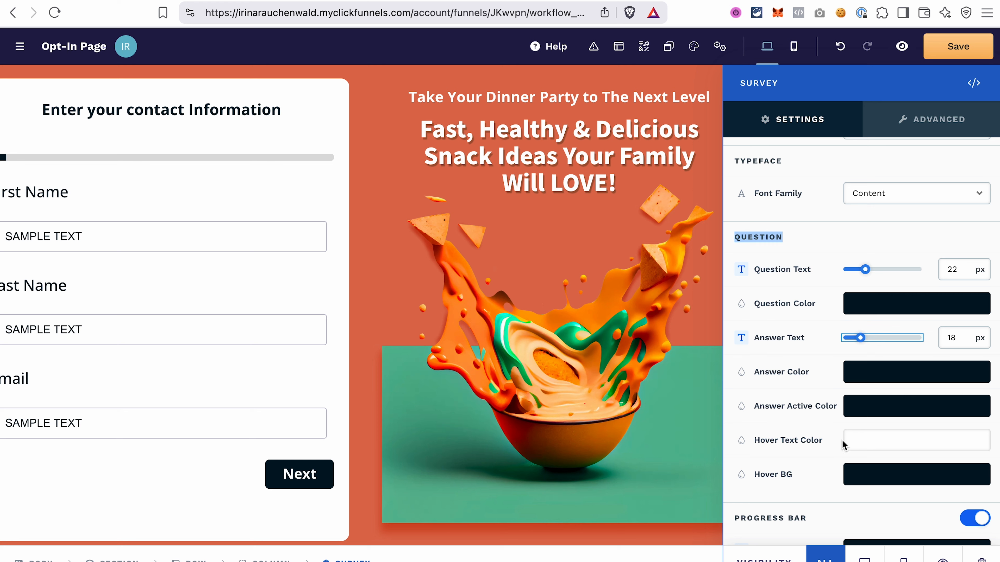
# Step: Change the survey progress bar's background color to the recently used orange, dd6e4f
pyautogui.scroll(-3, 828, 445)
pyautogui.scroll(-3, 829, 449)
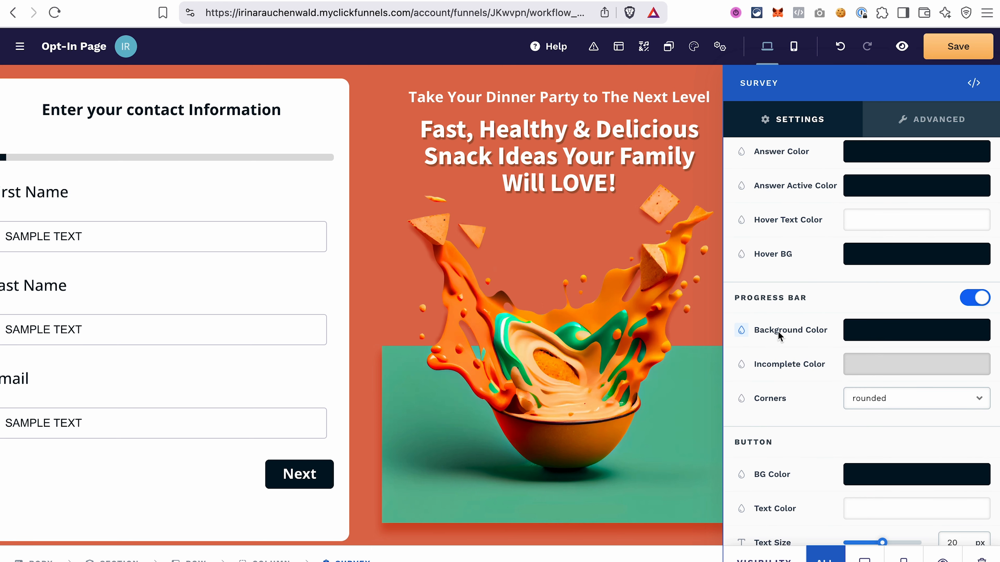
pyautogui.click(866, 335)
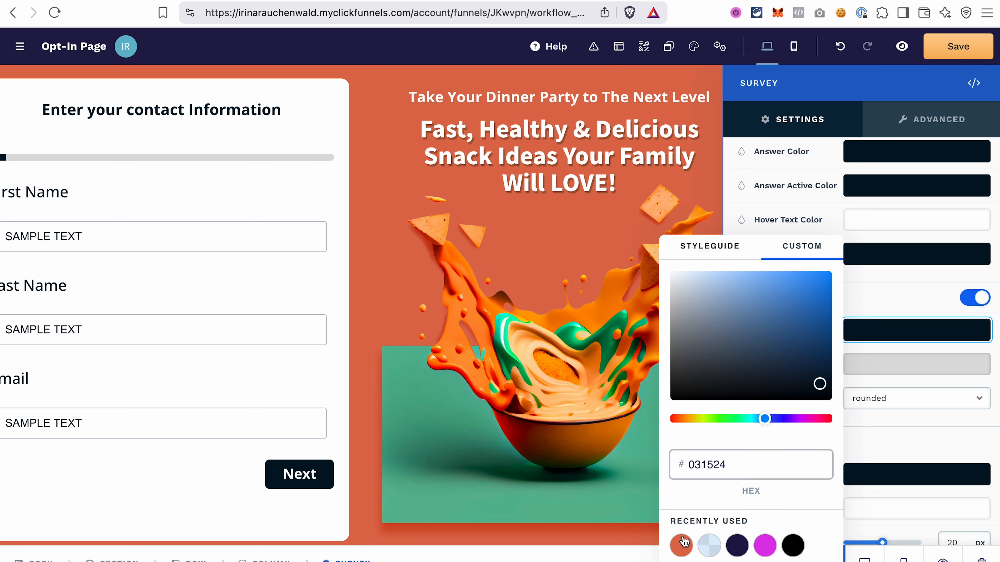
pyautogui.moveTo(729, 465); pyautogui.dragTo(690, 465)
pyautogui.press('BackSpace')
pyautogui.click(680, 546)
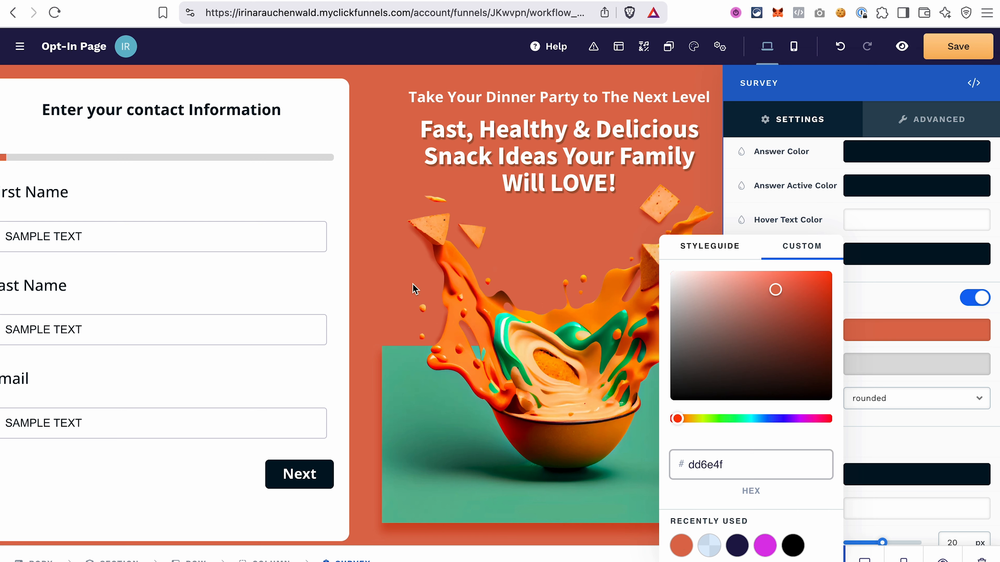
# Step: Change the survey button's background color to orange, hex dd6e4f
pyautogui.click(890, 445)
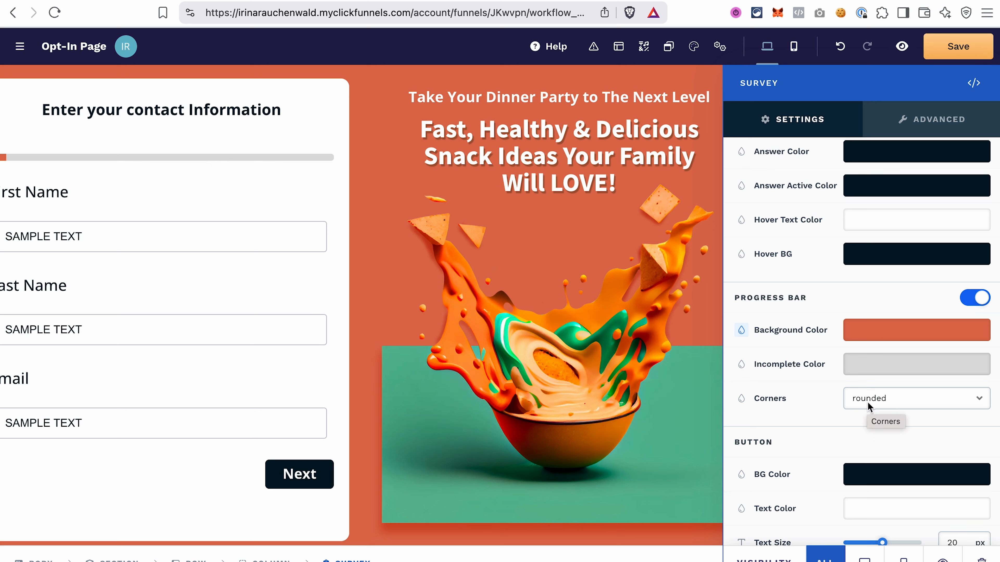
pyautogui.scroll(-3, 834, 433)
pyautogui.scroll(-2, 823, 466)
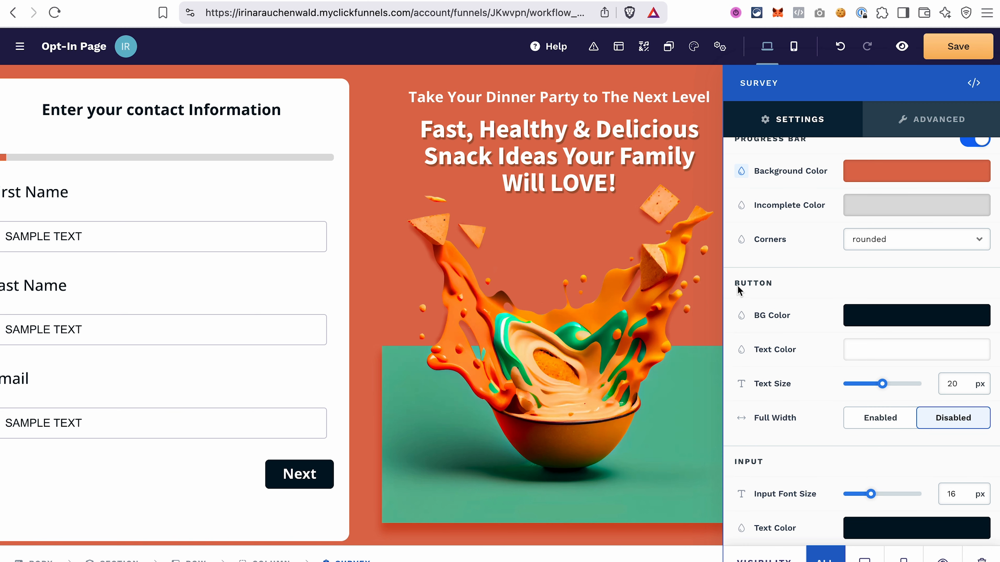
pyautogui.moveTo(735, 283); pyautogui.dragTo(786, 285)
pyautogui.click(869, 320)
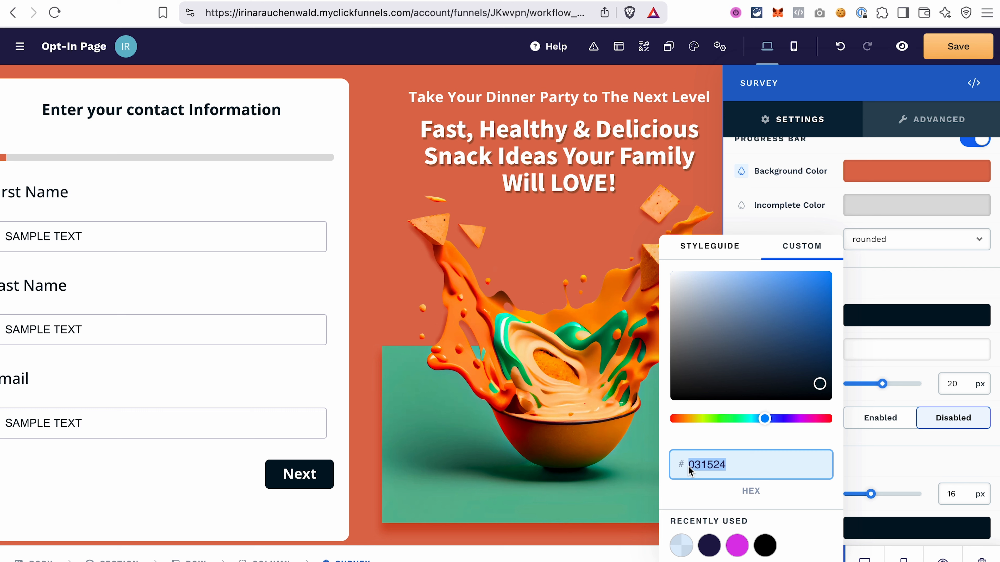
pyautogui.press('BackSpace')
pyautogui.write('dd6e4f')
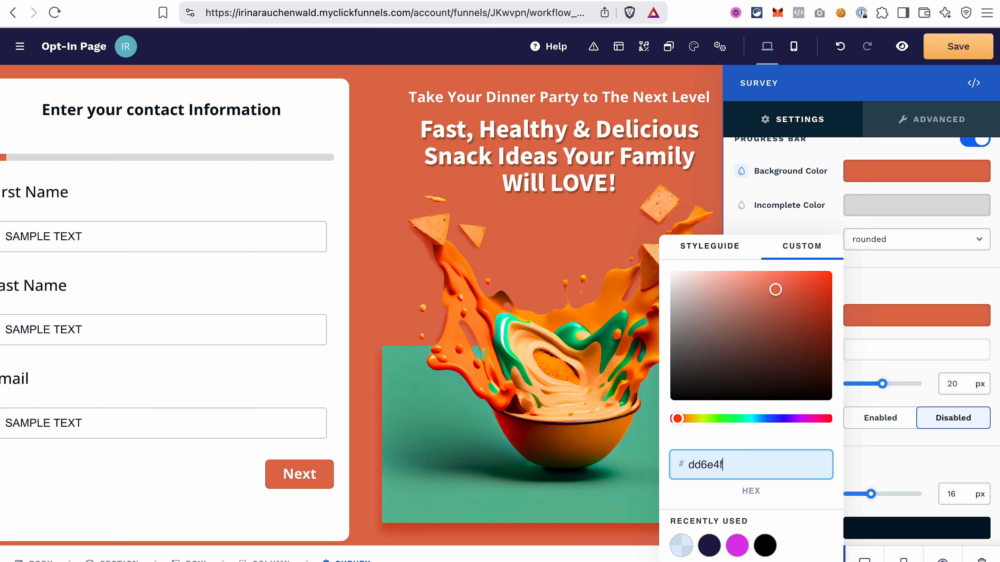
pyautogui.click(893, 281)
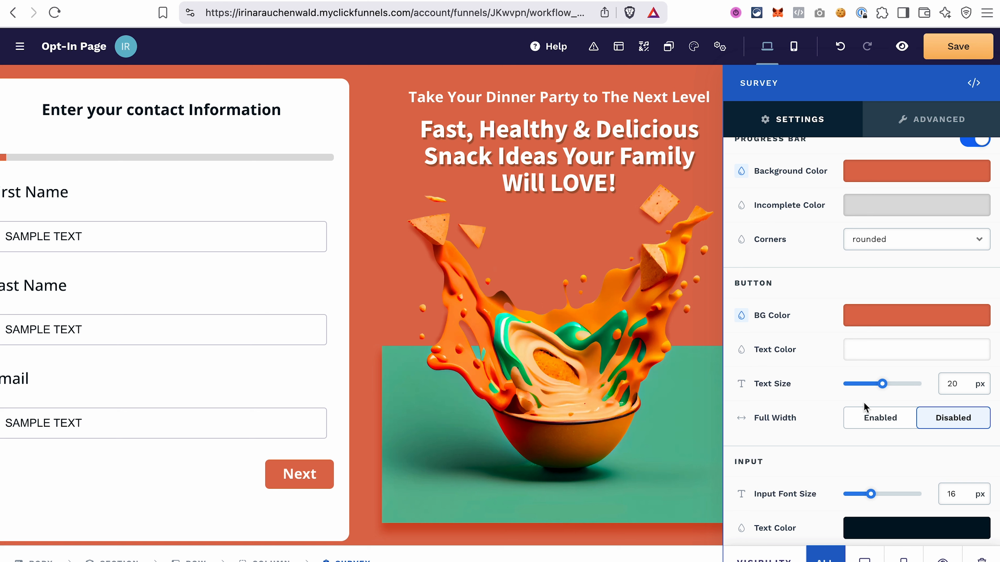
# Step: Set the Survey element's input font size to 18 px
pyautogui.scroll(-4, 836, 449)
pyautogui.scroll(-2, 836, 449)
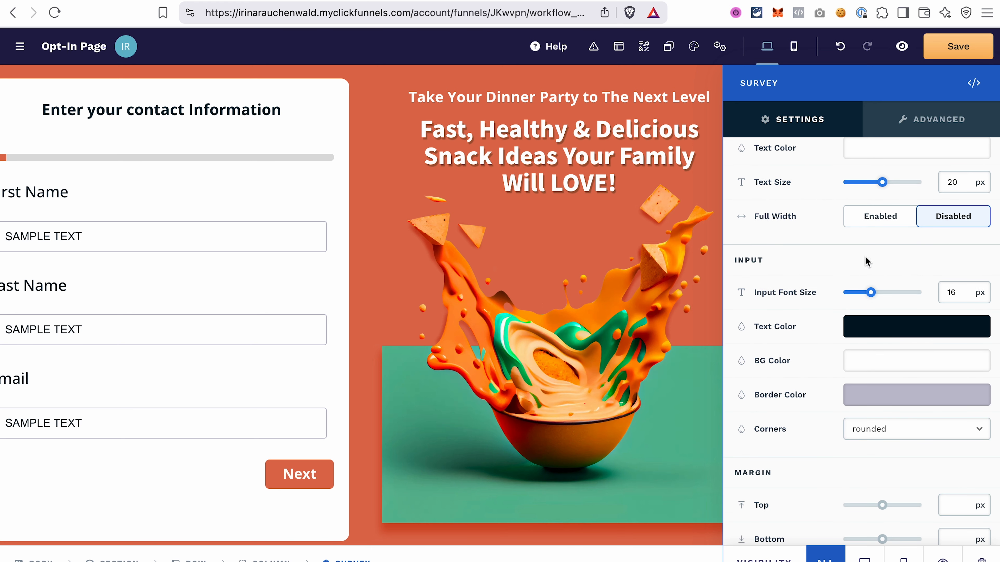
pyautogui.click(872, 294)
pyautogui.moveTo(872, 294); pyautogui.dragTo(877, 297)
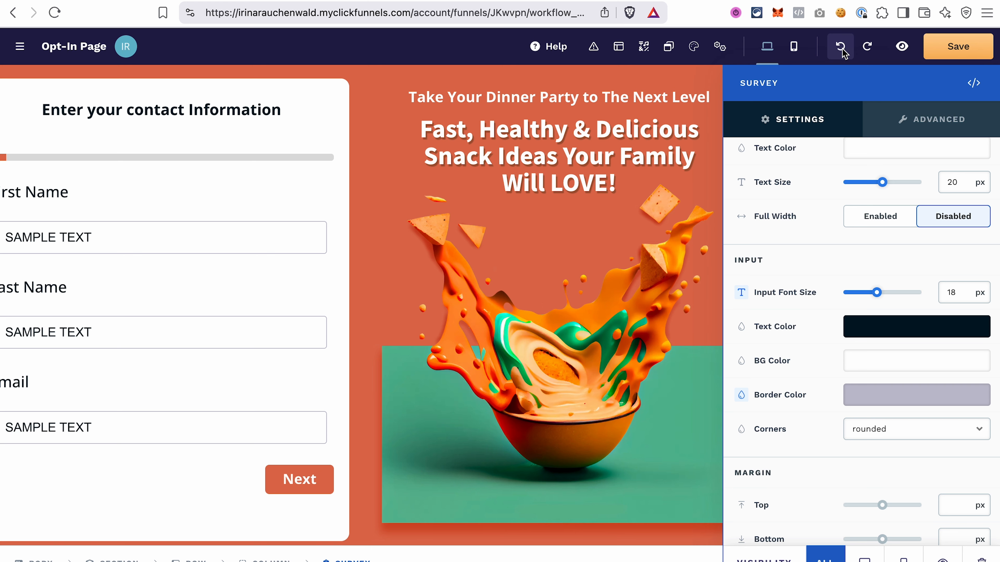
# Step: Set the Survey element's top margin to 10 px
pyautogui.scroll(-3, 810, 462)
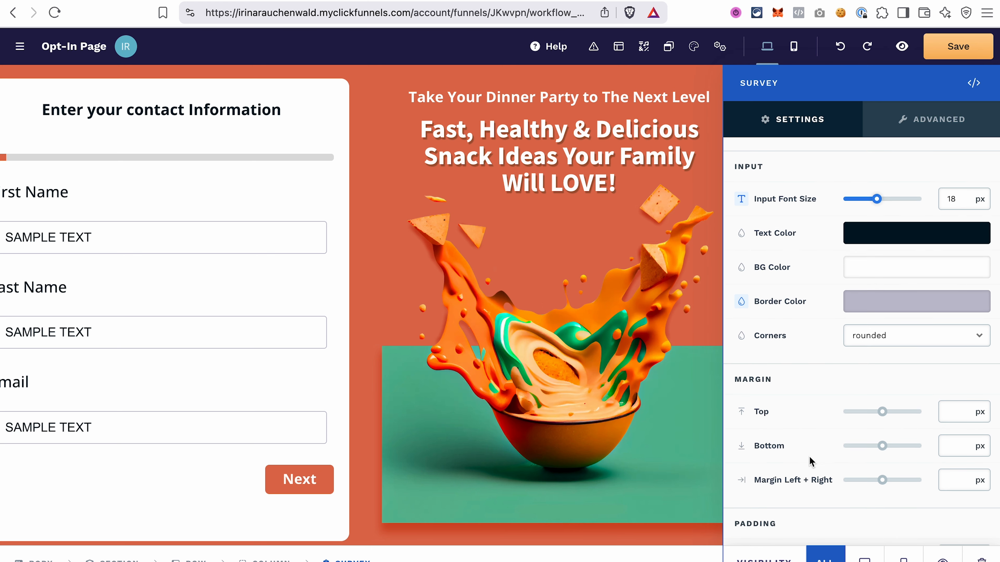
pyautogui.click(882, 412)
pyautogui.moveTo(882, 412); pyautogui.dragTo(889, 411)
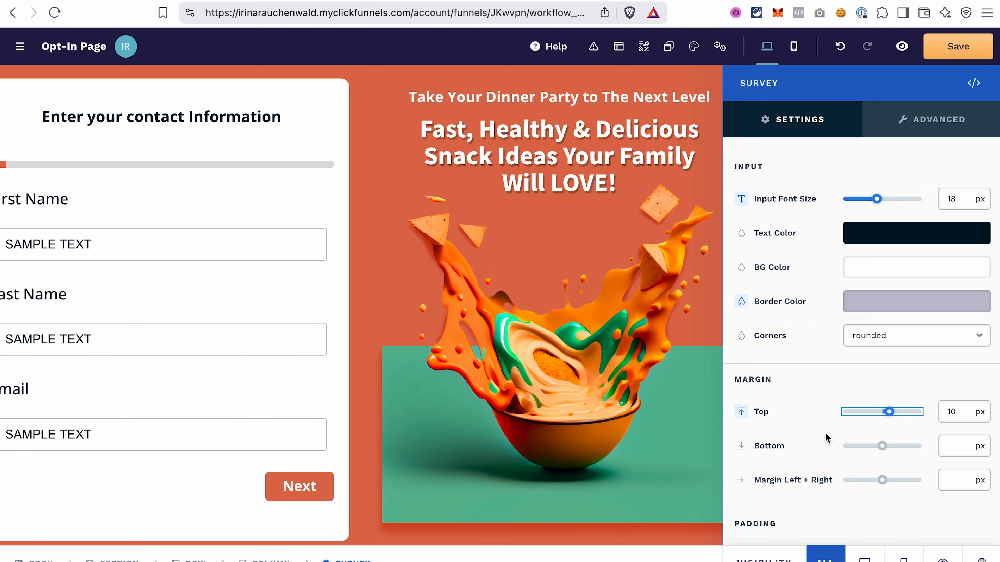
# Step: Review the Survey element's remaining padding, background, shadow, border and corner settings, and recheck its finalize action
pyautogui.scroll(-2, 830, 480)
pyautogui.scroll(-5, 829, 481)
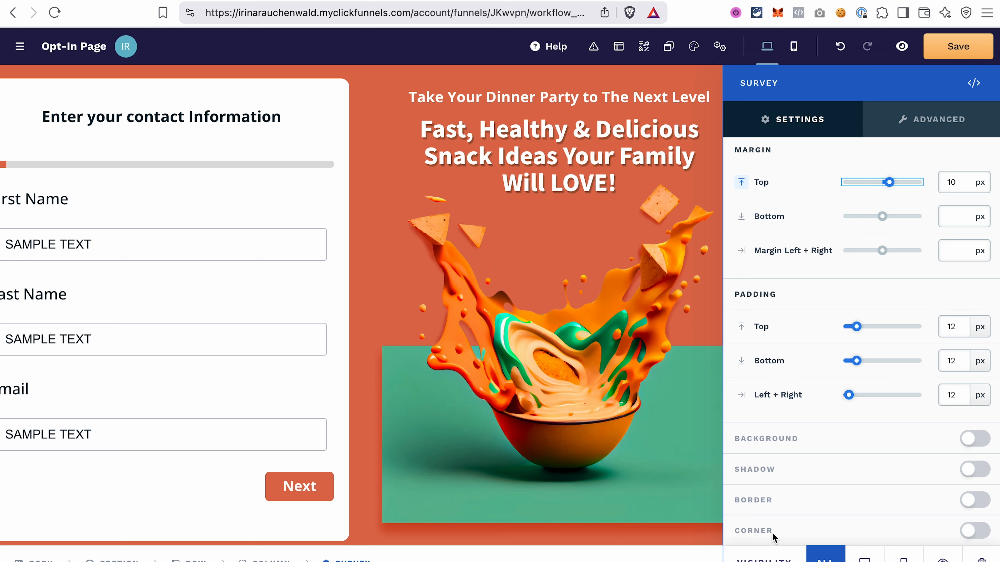
pyautogui.click(344, 524)
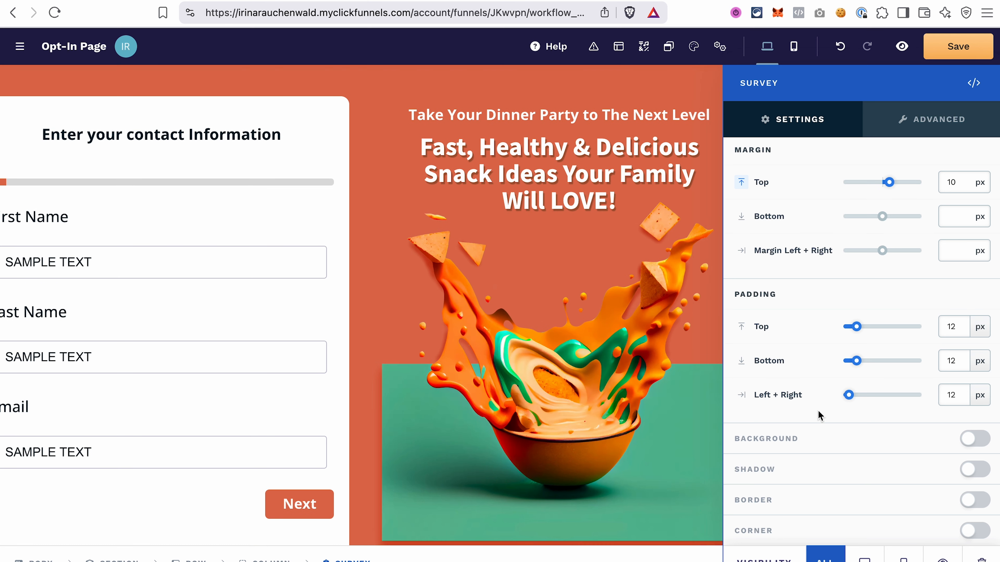
pyautogui.scroll(10, 818, 378)
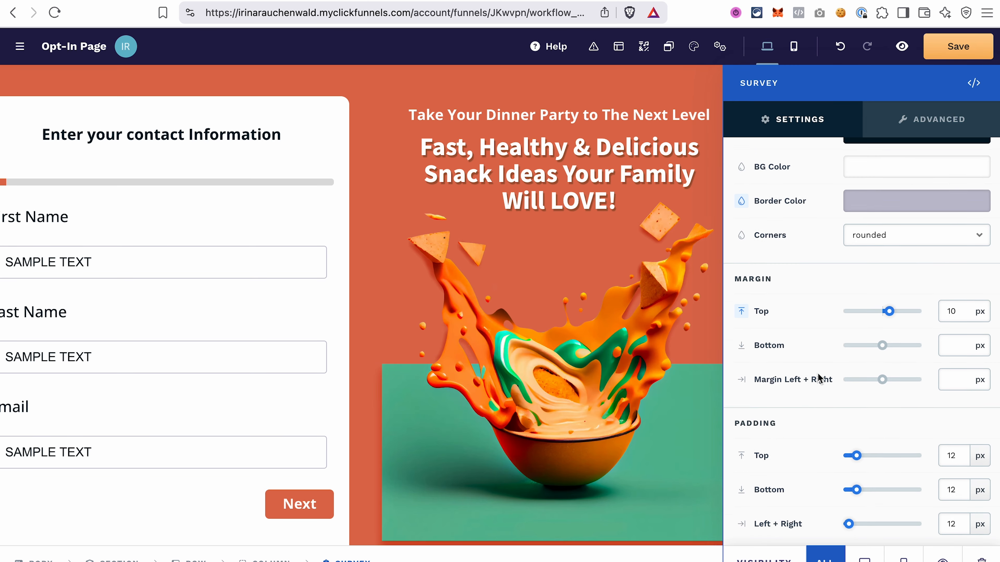
pyautogui.scroll(8, 818, 378)
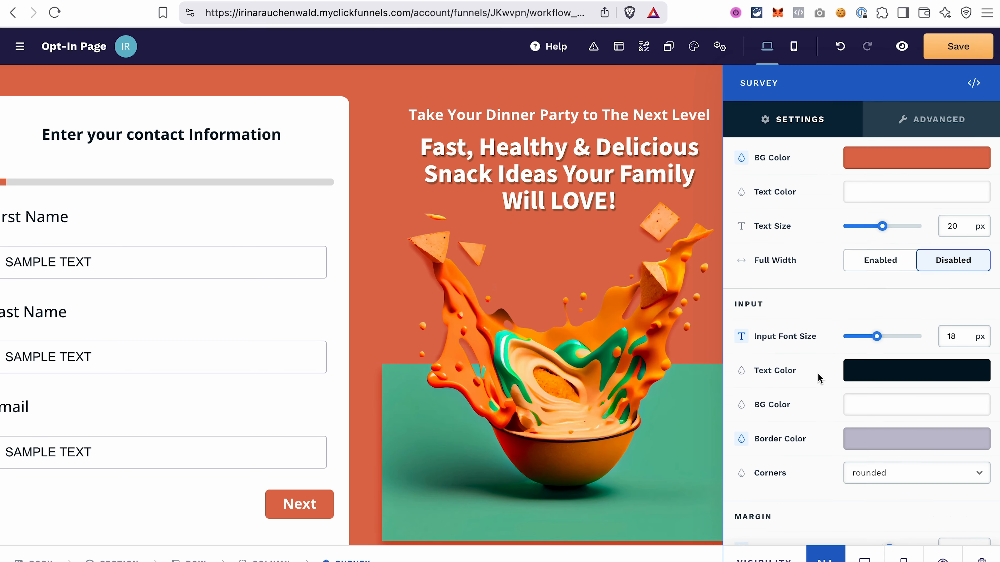
pyautogui.click(551, 280)
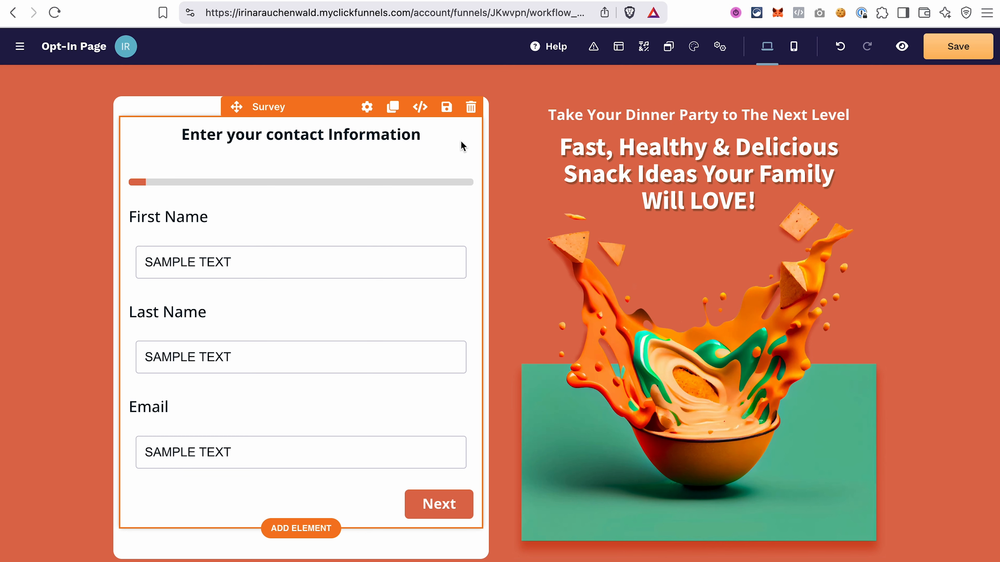
pyautogui.click(367, 107)
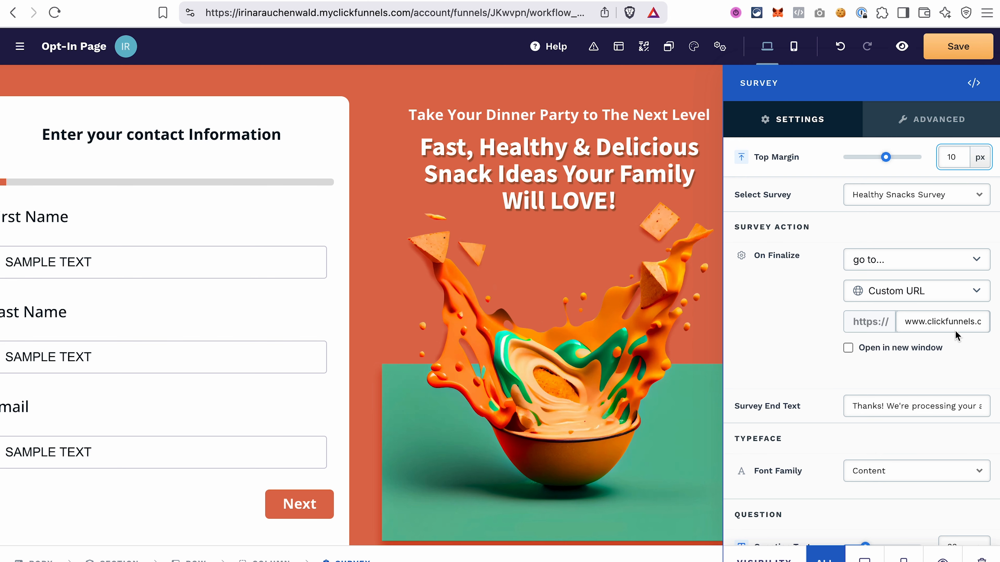
pyautogui.click(607, 264)
# Step: Save the Opt-In Page and open its preview
pyautogui.click(955, 47)
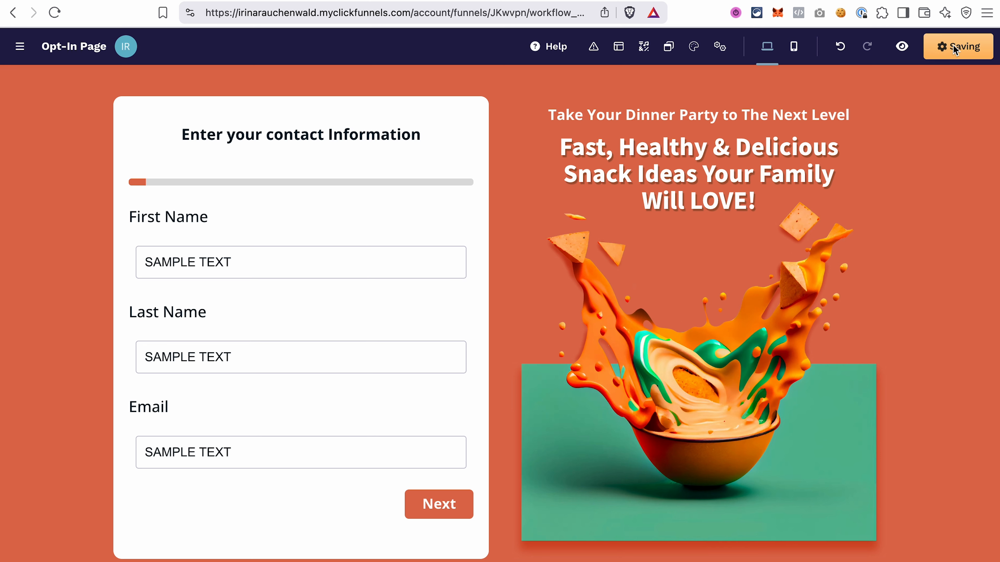
pyautogui.click(902, 47)
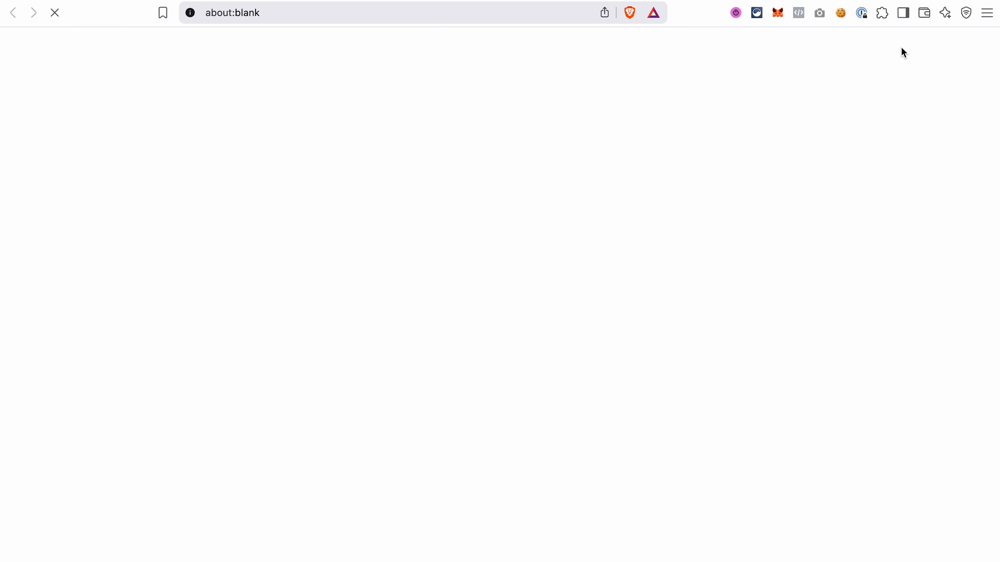
pyautogui.scroll(-2, 219, 272)
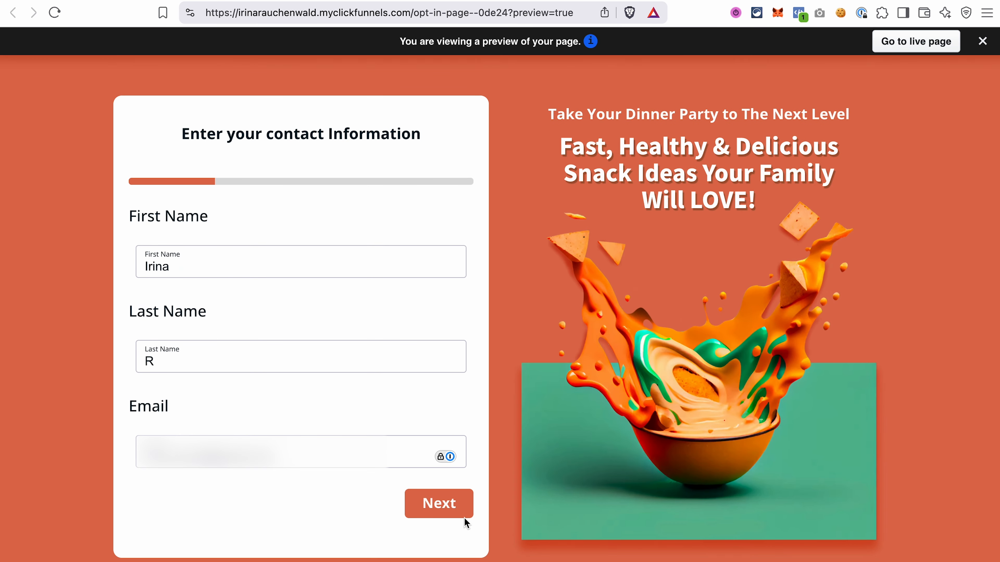
# Step: Test the survey in the preview by submitting the contact details and choosing Answer 1 for both snack questions
pyautogui.click(455, 500)
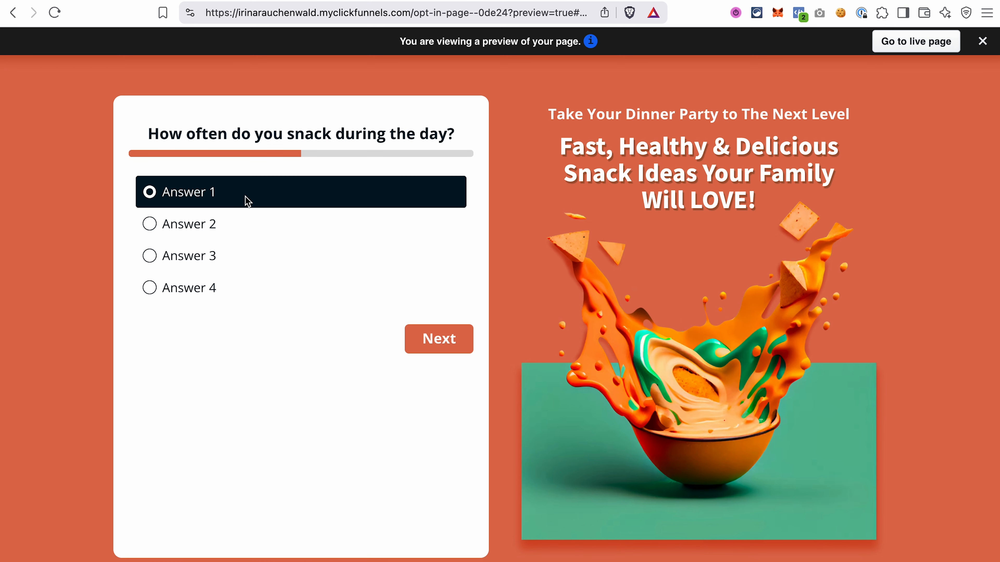
pyautogui.click(434, 340)
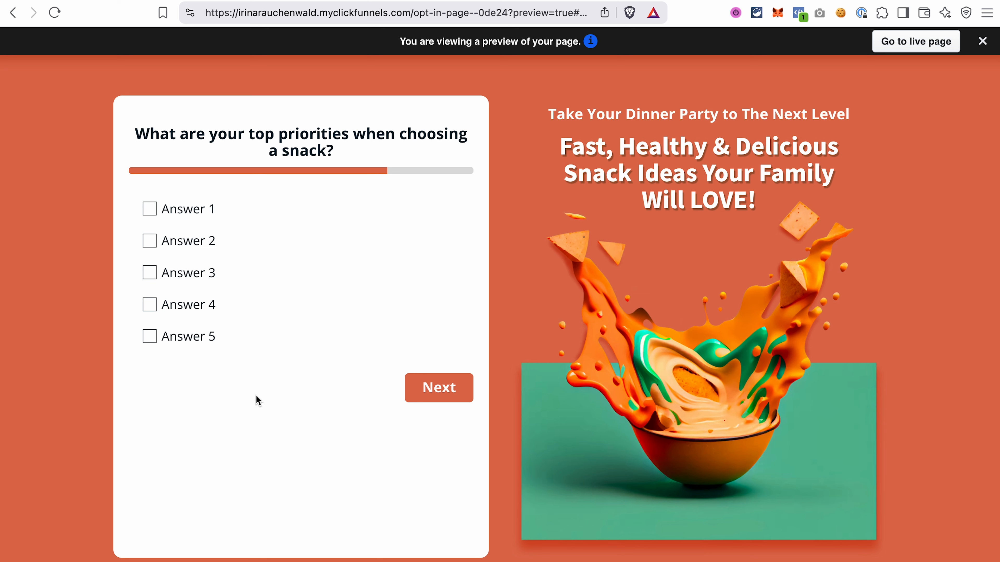
pyautogui.click(158, 219)
pyautogui.click(447, 389)
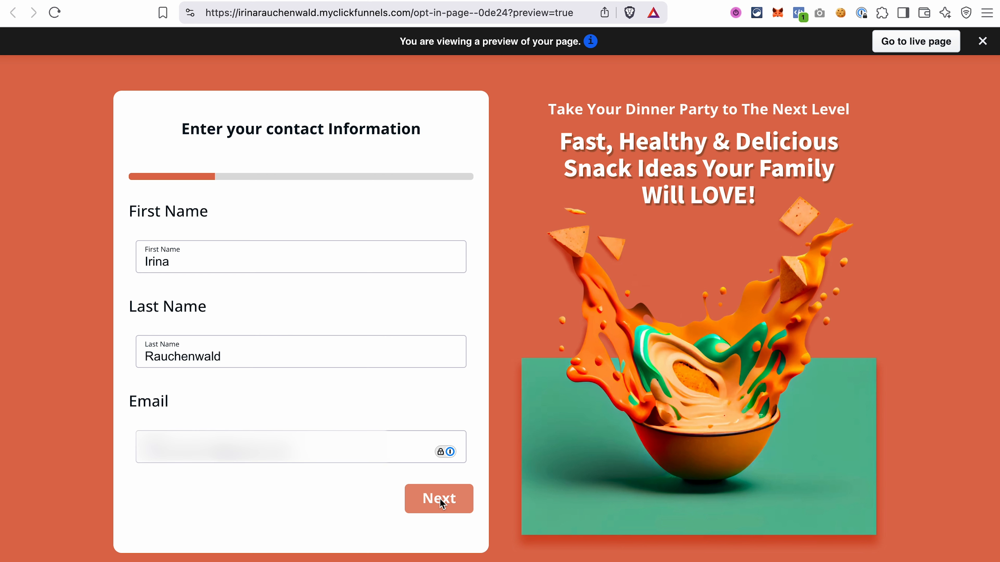
# Step: Run the survey again with the filled-in contact details, choosing Answer 3 for snacking frequency and Answers 4 and 5 for snack priorities
pyautogui.click(441, 500)
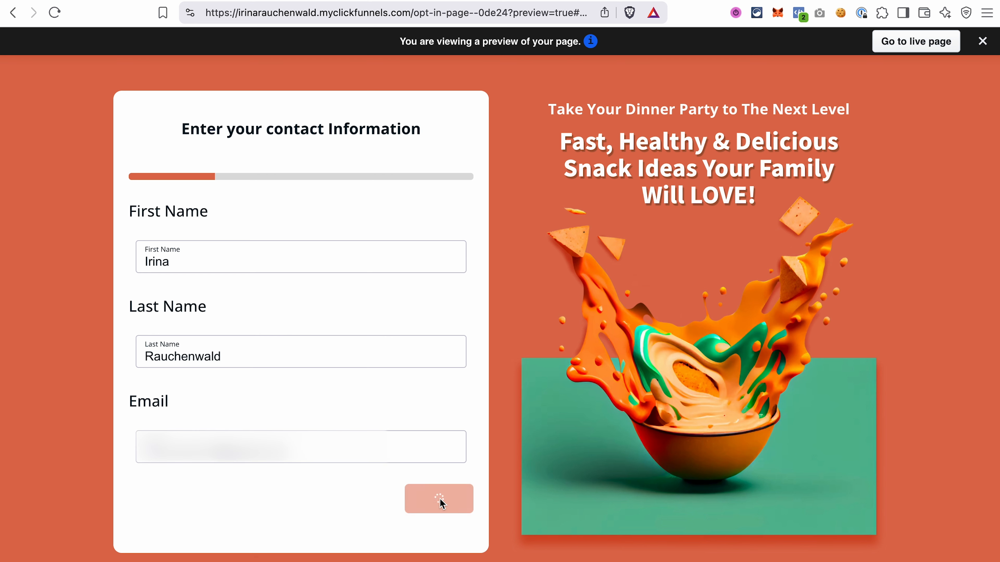
pyautogui.click(155, 260)
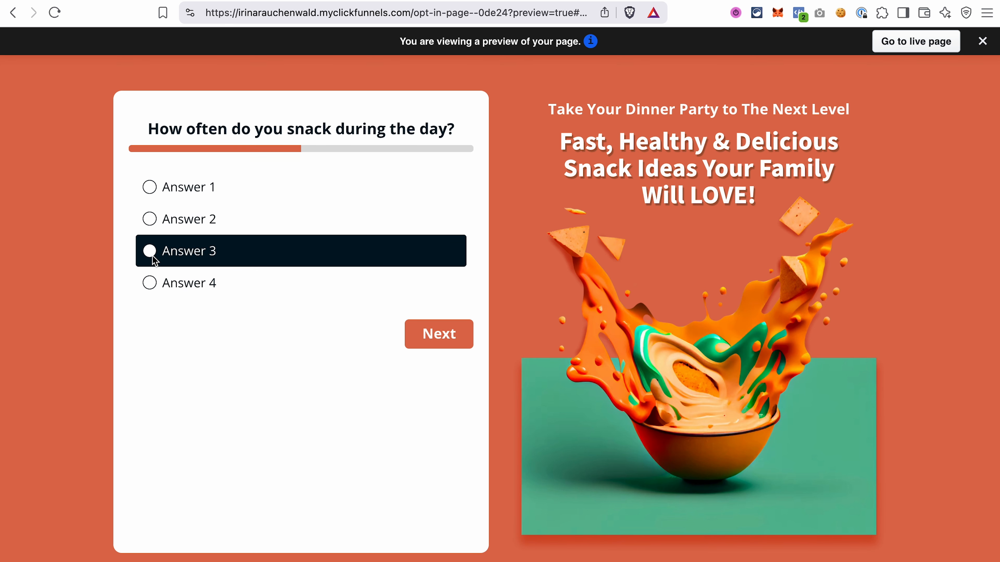
pyautogui.click(425, 342)
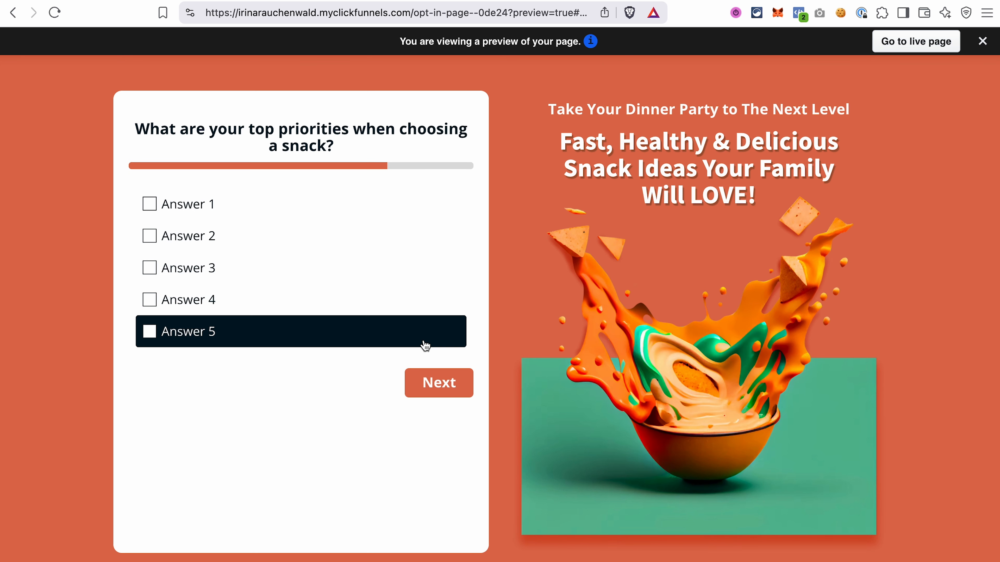
pyautogui.click(151, 299)
pyautogui.click(150, 335)
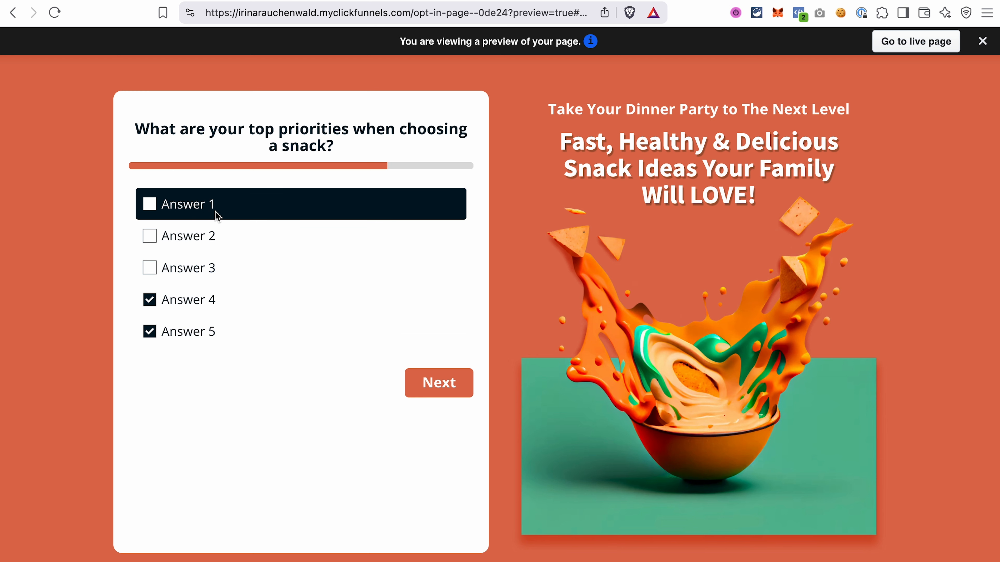
pyautogui.click(449, 382)
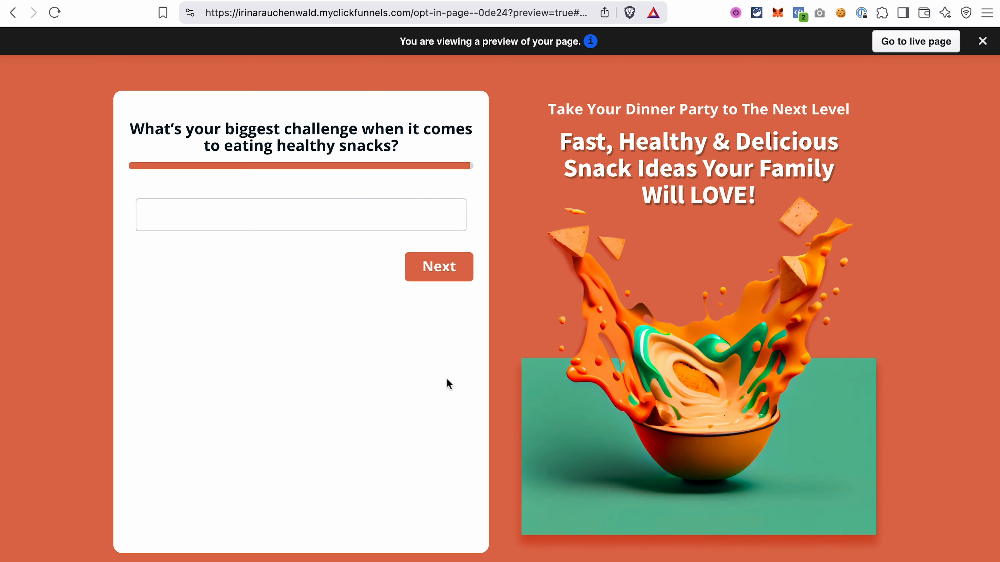
# Step: Answer the biggest-challenge question with "Time for preparation" and submit the survey
pyautogui.click(276, 222)
pyautogui.write('Time for prepa')
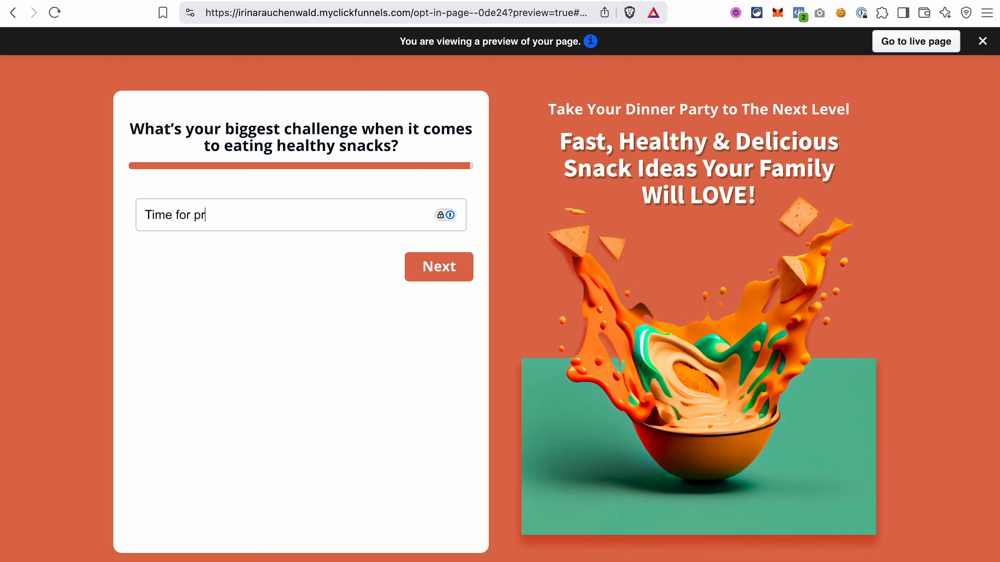
pyautogui.write('ration')
pyautogui.click(431, 268)
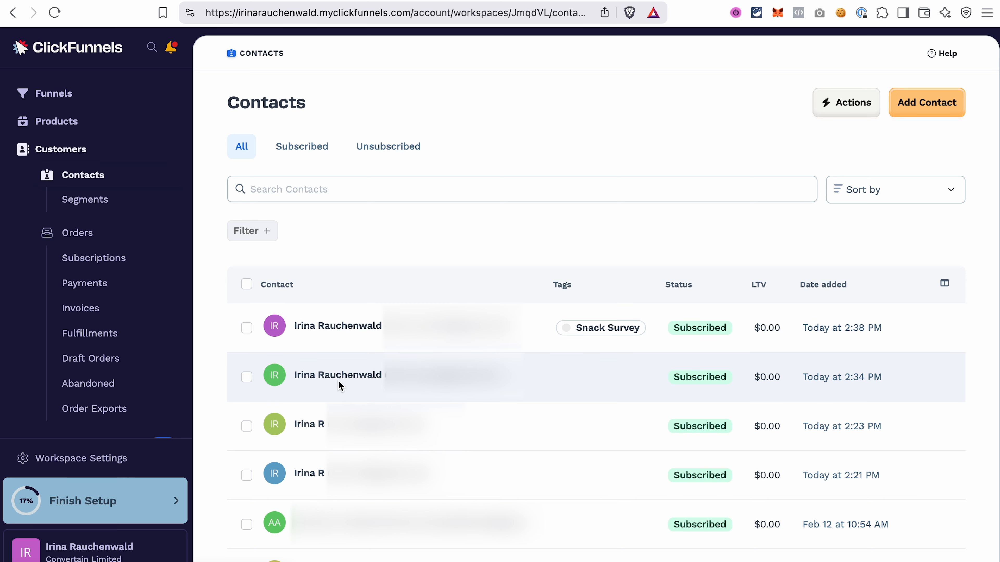
# Step: Open the Healthy Snacks Survey submission in the marketing details of the contact added today at 2:34 PM
pyautogui.click(313, 376)
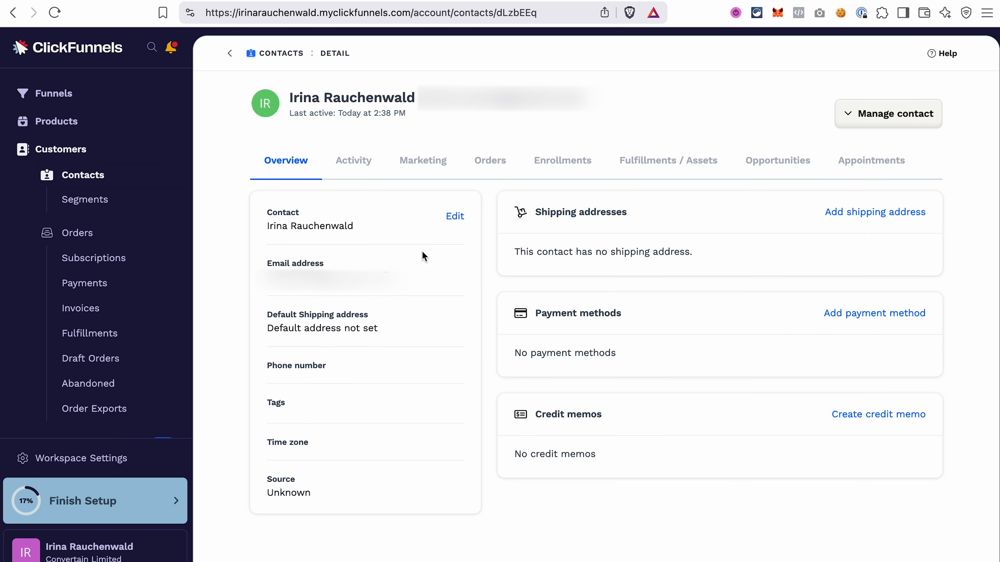
pyautogui.click(428, 168)
pyautogui.scroll(-5, 446, 342)
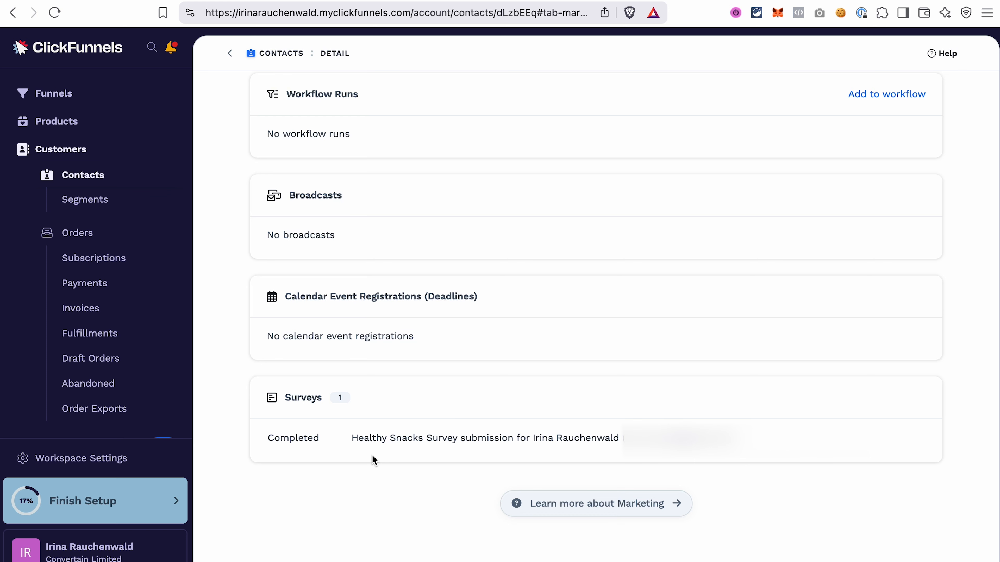
pyautogui.click(384, 441)
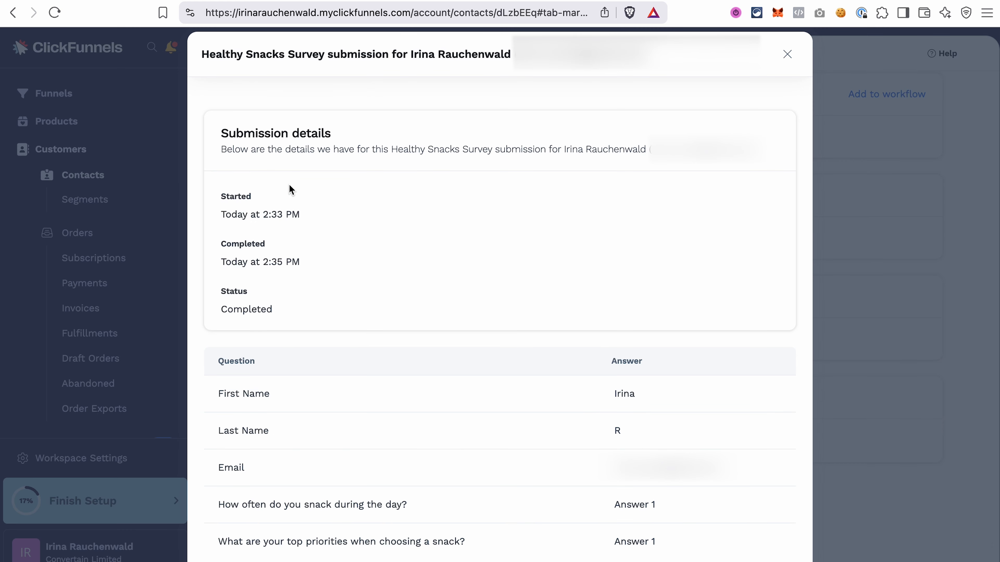